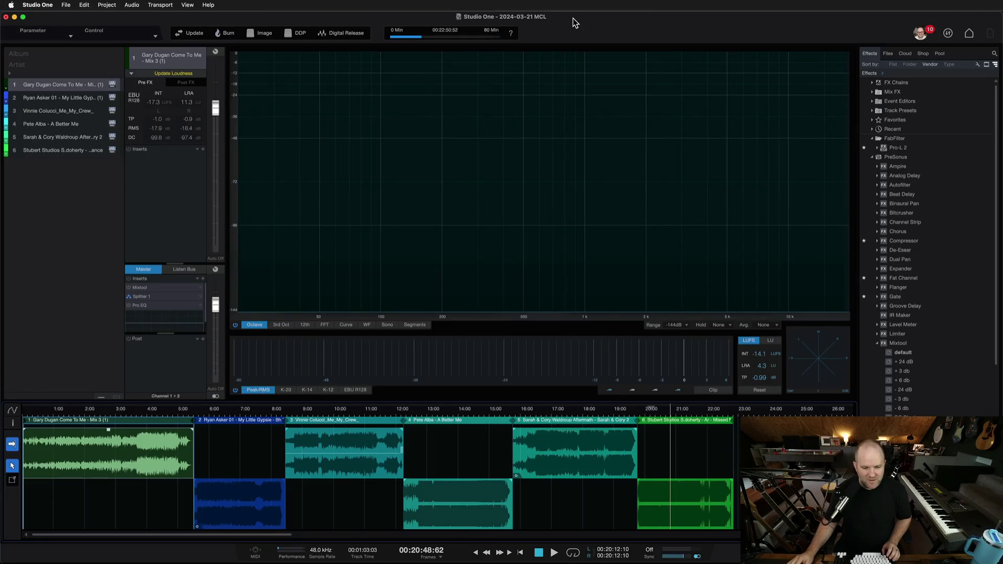
Step: Bring the CRITIQUES Finder window forward and select all 449 critique files together
key("super+Tab")
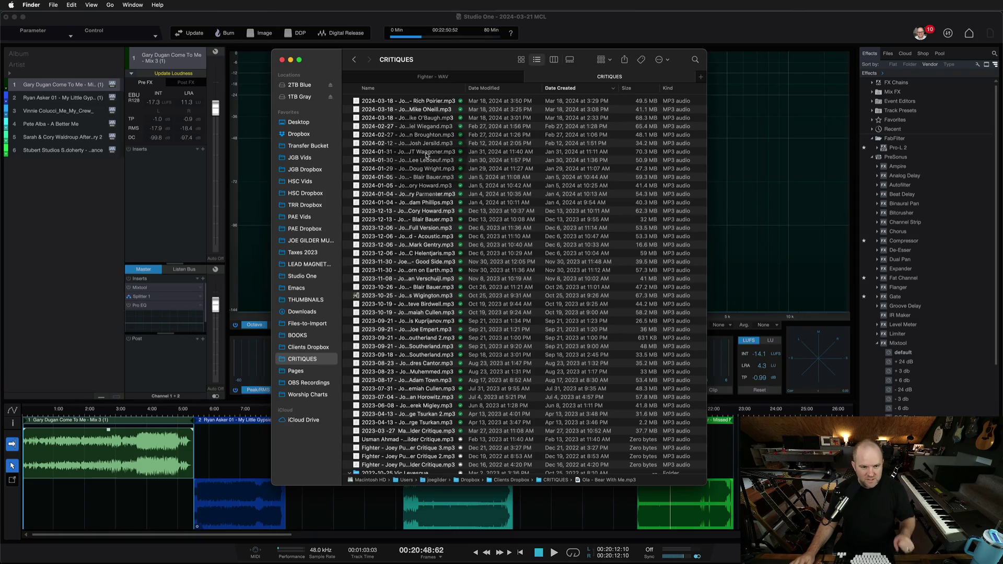
scroll(408, 110, "down", 20)
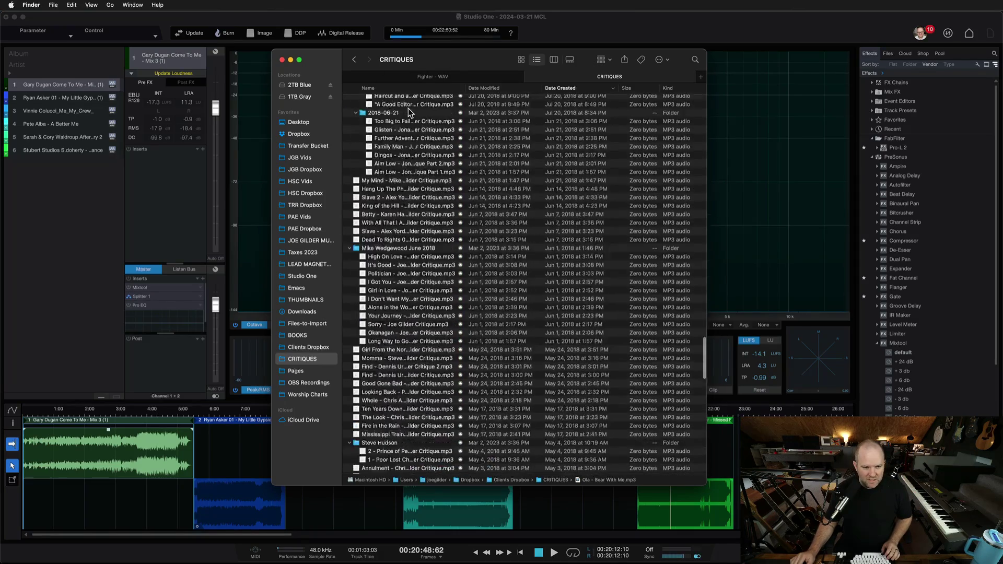
scroll(409, 108, "down", 15)
key("super+a")
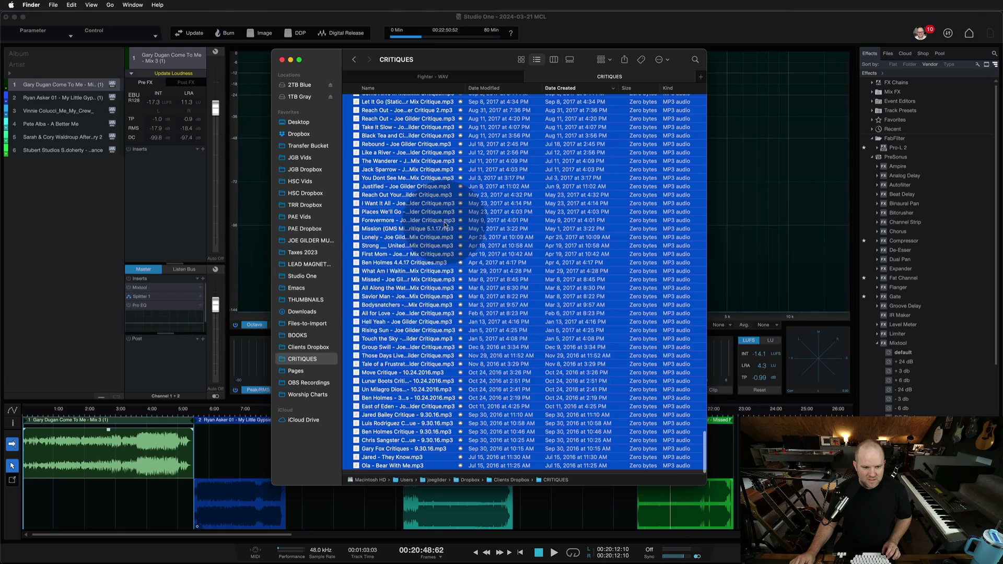
left_click_drag(445, 225, 538, 21)
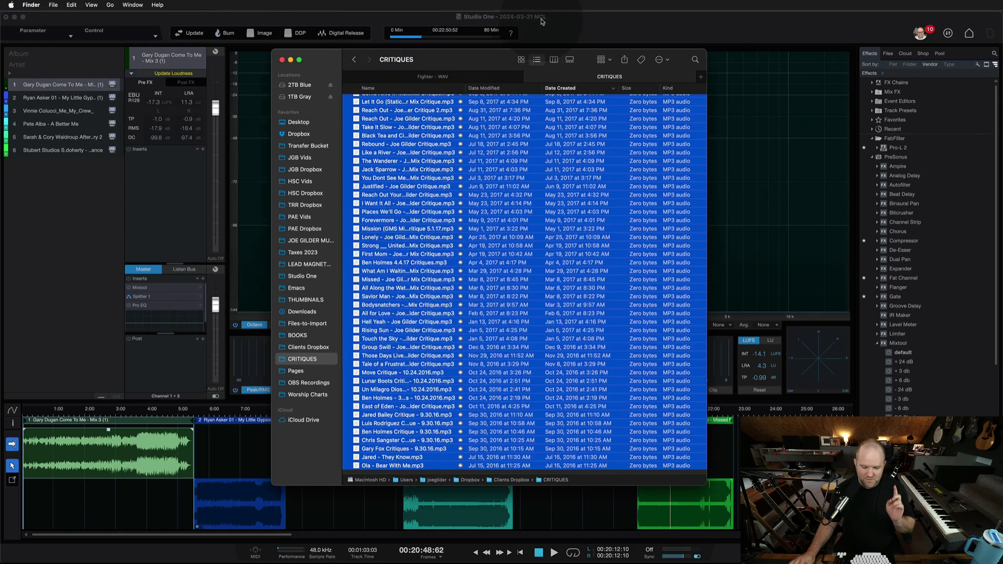
Step: Return to the Studio One project '2024-03-21 MCL' with its six songs
left_click(543, 21)
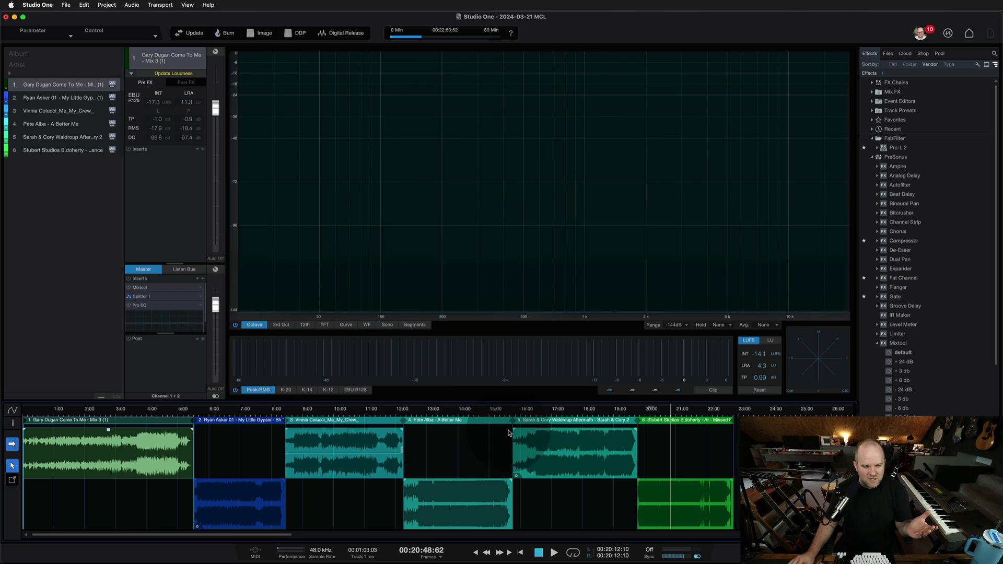
scroll(230, 455, "up", 3)
scroll(230, 455, "left", 2)
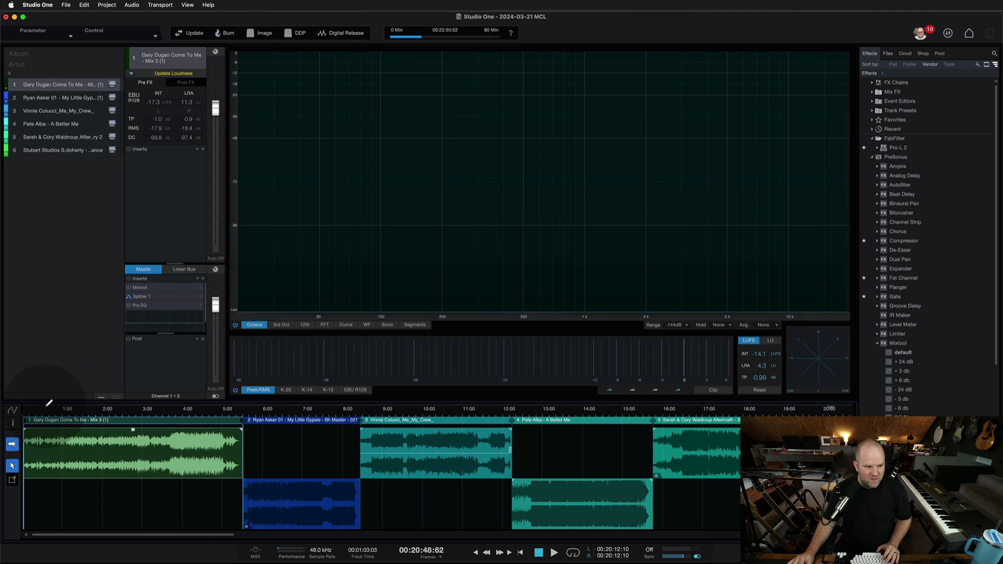
Step: Play the project from about 0:07, then jump to 12:57 and 20:20 in the last track
left_click(27, 411)
key("space")
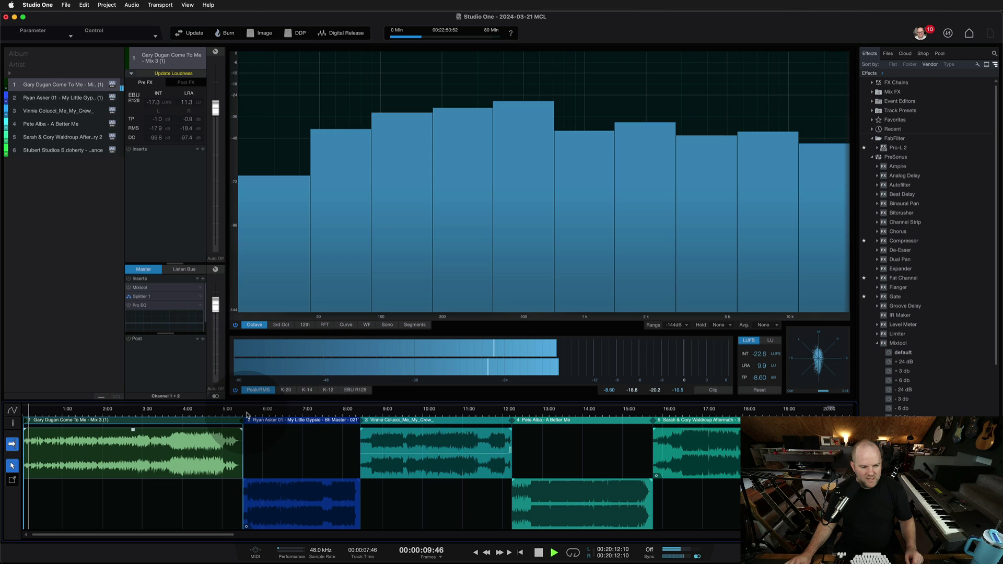
left_click(544, 411)
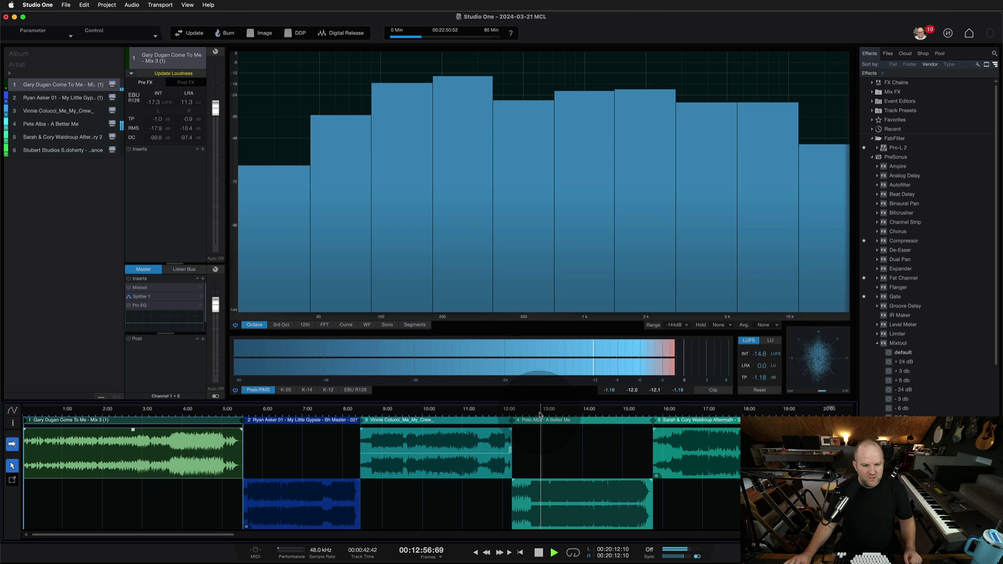
left_click(841, 411)
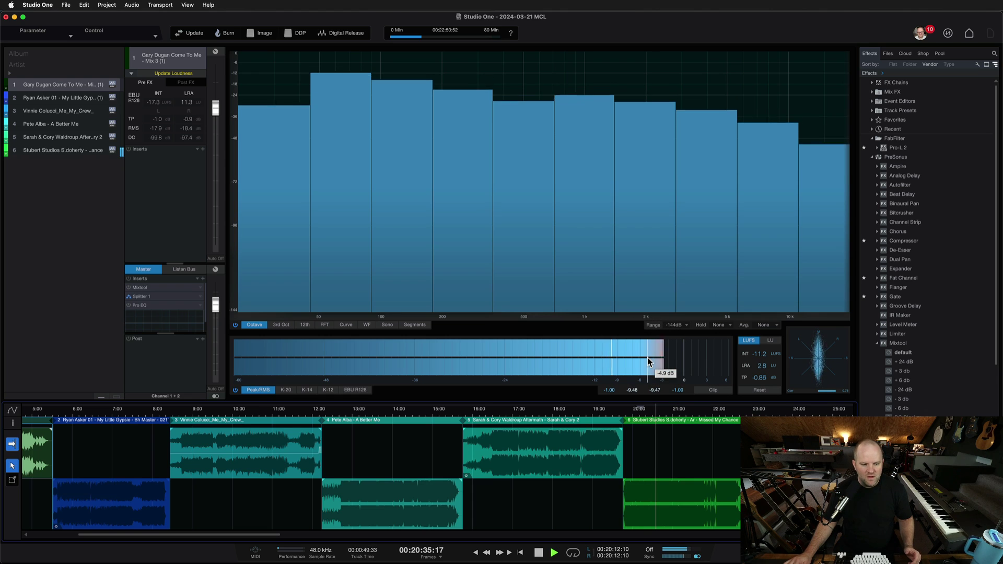
Step: Switch the level meter to the K-14 scale during playback
left_click(308, 391)
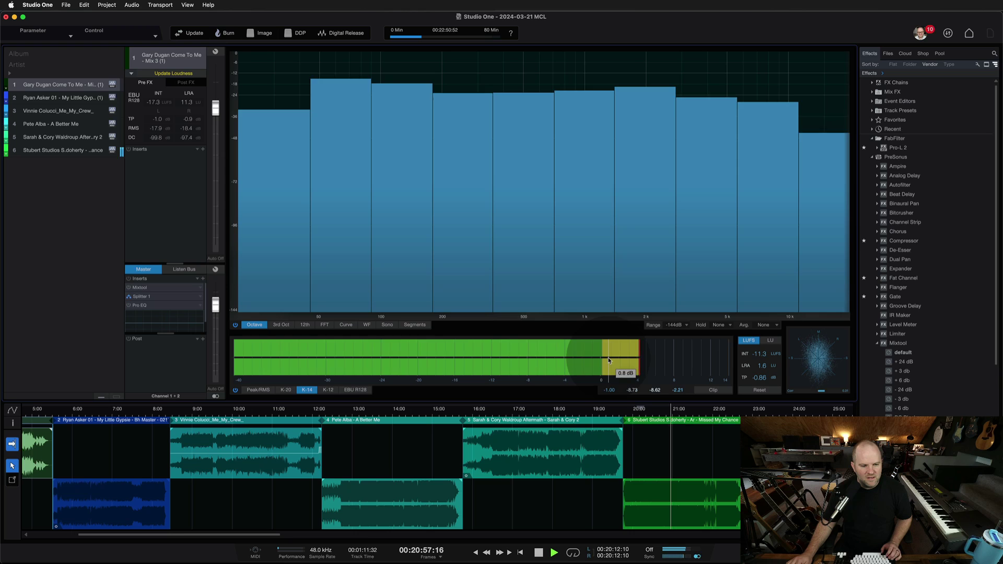
left_click(307, 390)
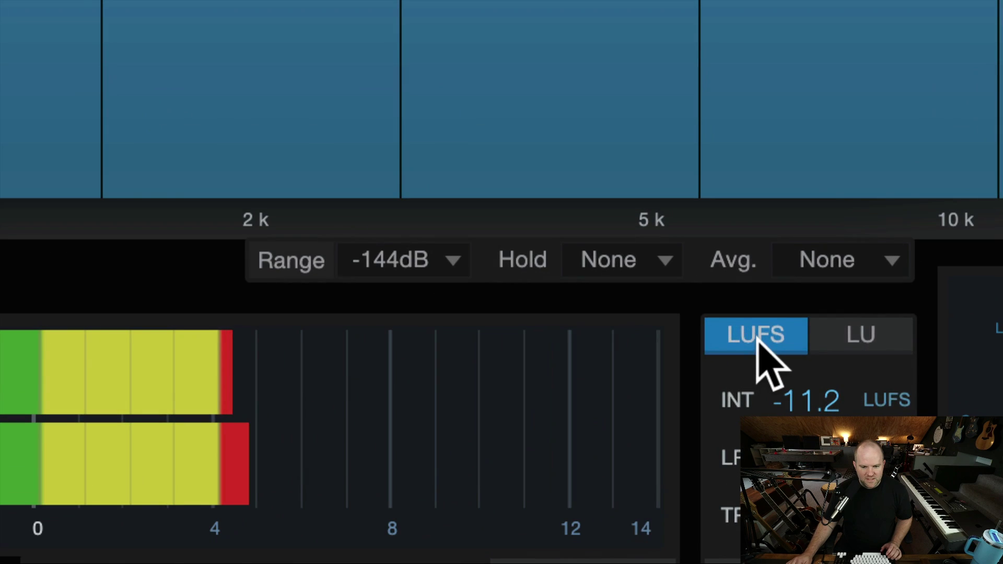
Step: Toggle integrated loudness between LU and LUFS, then view readings for tracks two through five
left_click(750, 341)
left_click(750, 341)
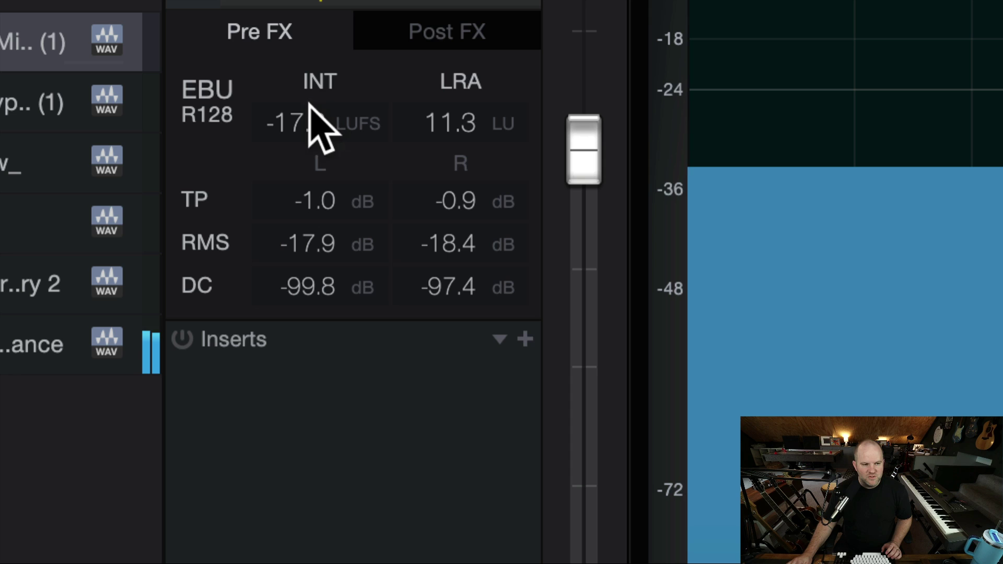
left_click(65, 120)
left_click(64, 172)
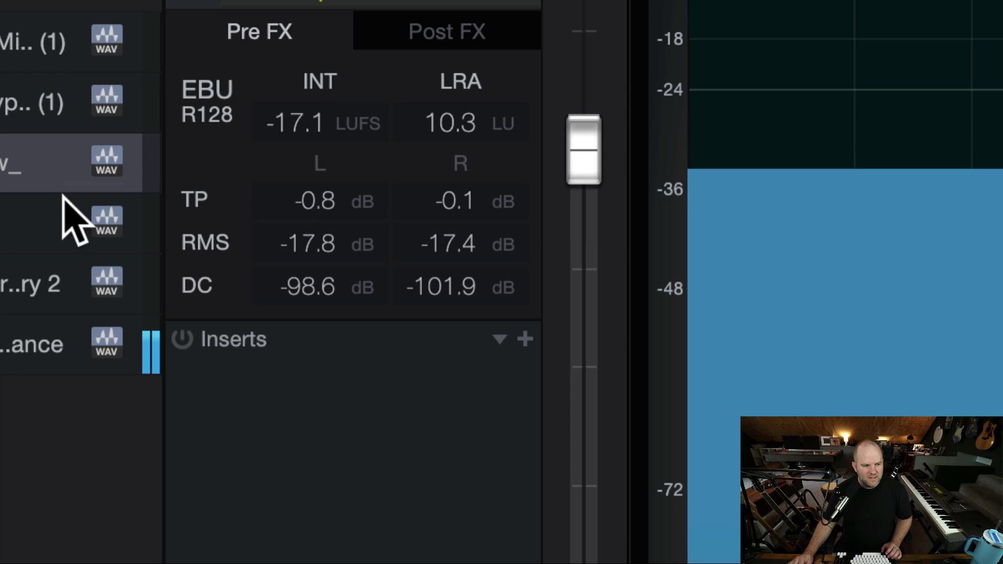
left_click(60, 214)
left_click(50, 266)
left_click(47, 204)
left_click(51, 143)
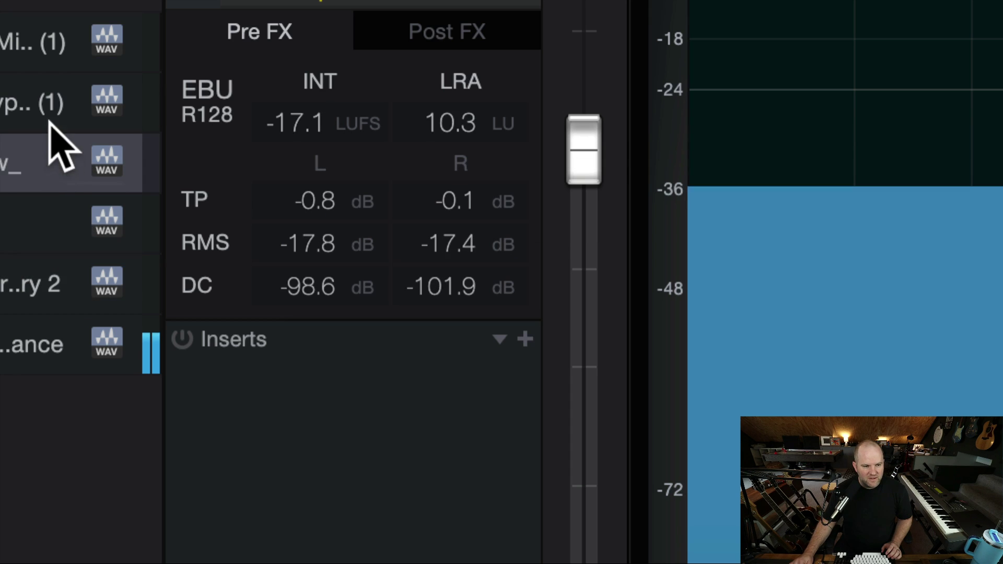
left_click(57, 78)
Step: Recheck tracks three through six, then step back to the second track's loudness readings
left_click(56, 149)
left_click(42, 237)
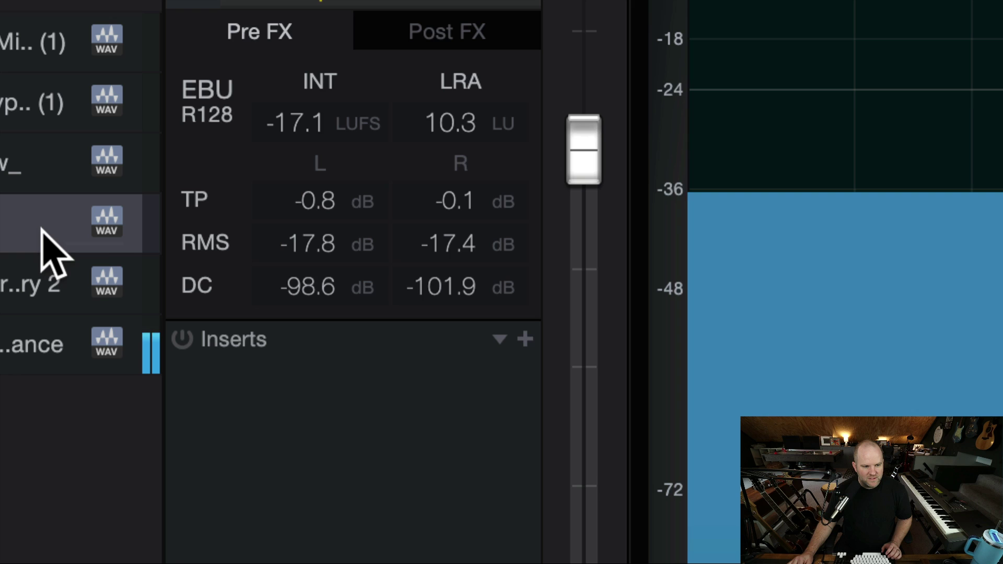
left_click(46, 300)
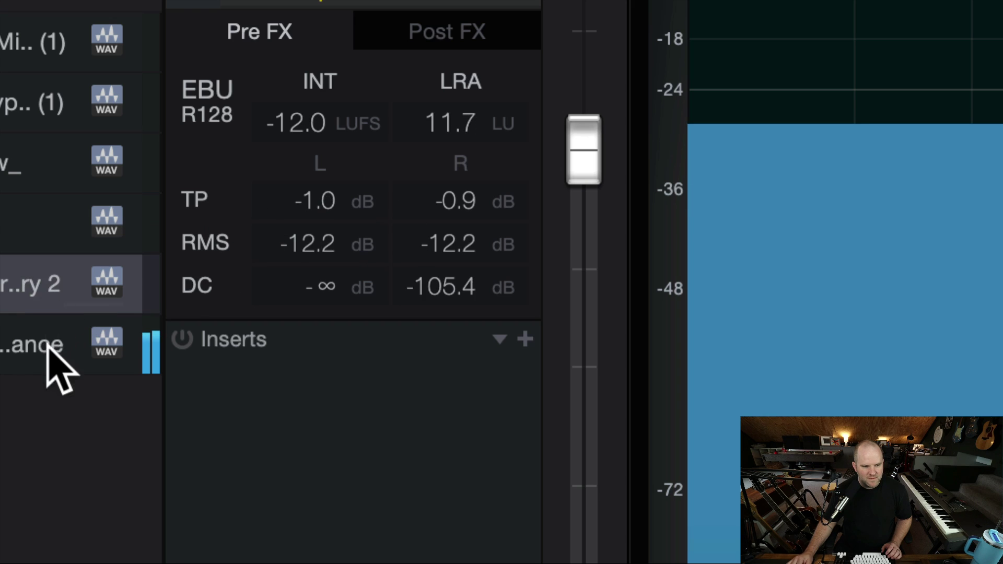
left_click(49, 355)
left_click(49, 277)
left_click(48, 233)
left_click(52, 154)
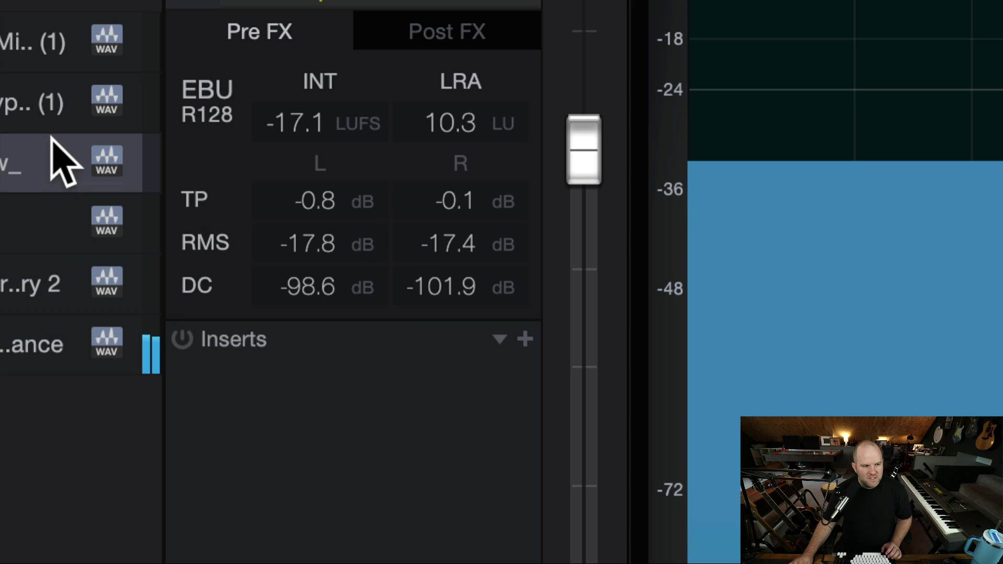
left_click(52, 102)
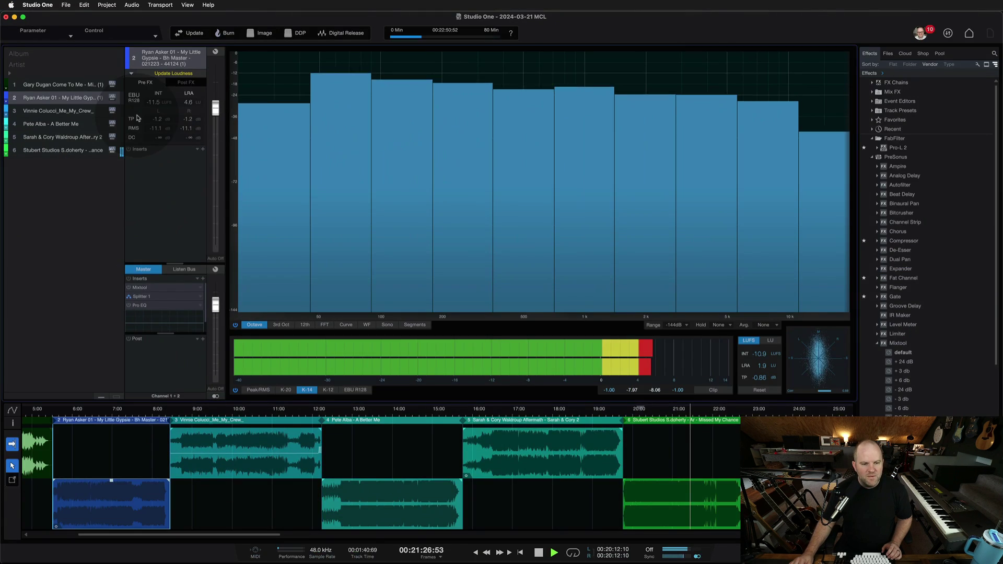
mouse_move(559, 233)
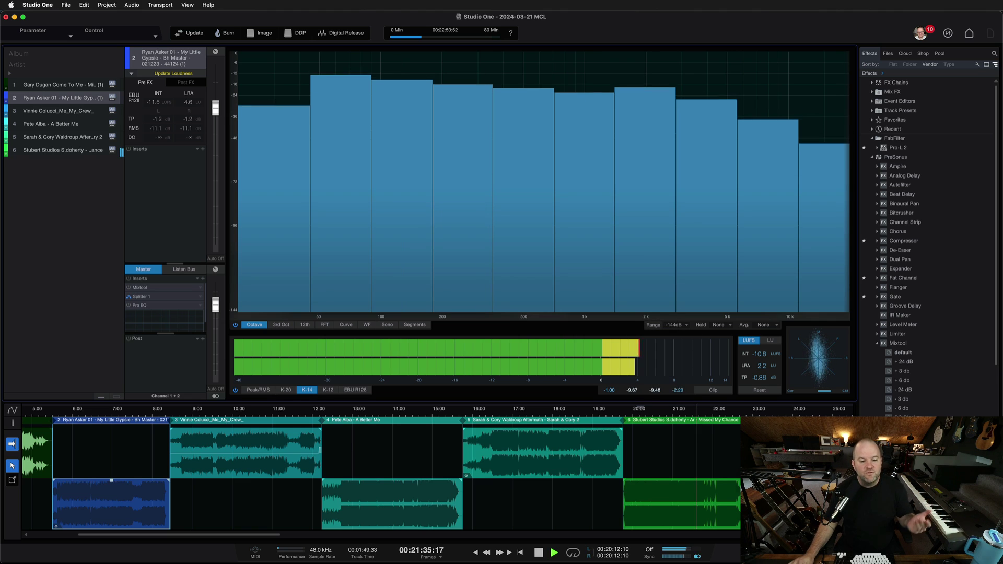
Step: Jump to about 20:06, switch the analyzer to 1/12-octave bands, and read band note values
left_click(638, 415)
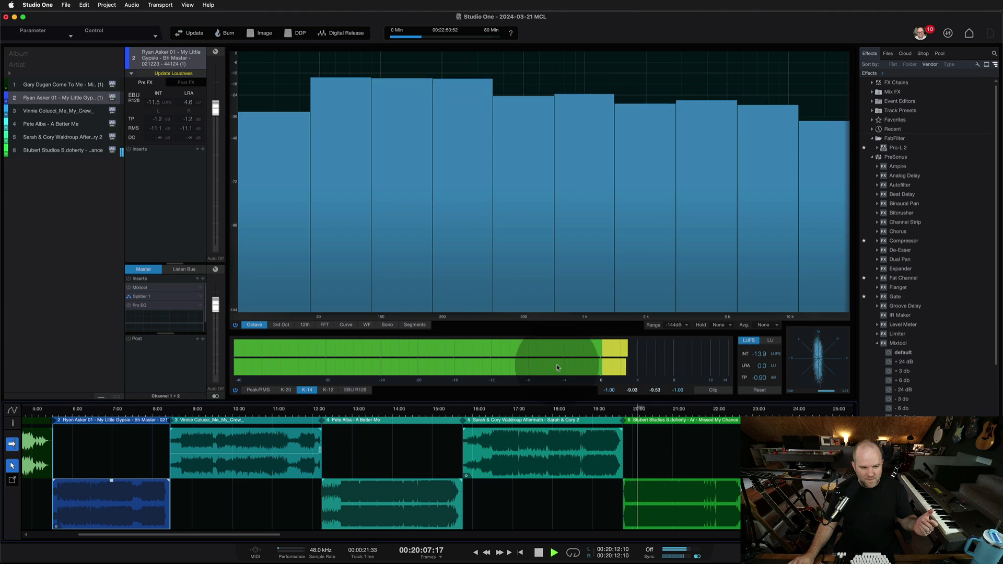
left_click(273, 326)
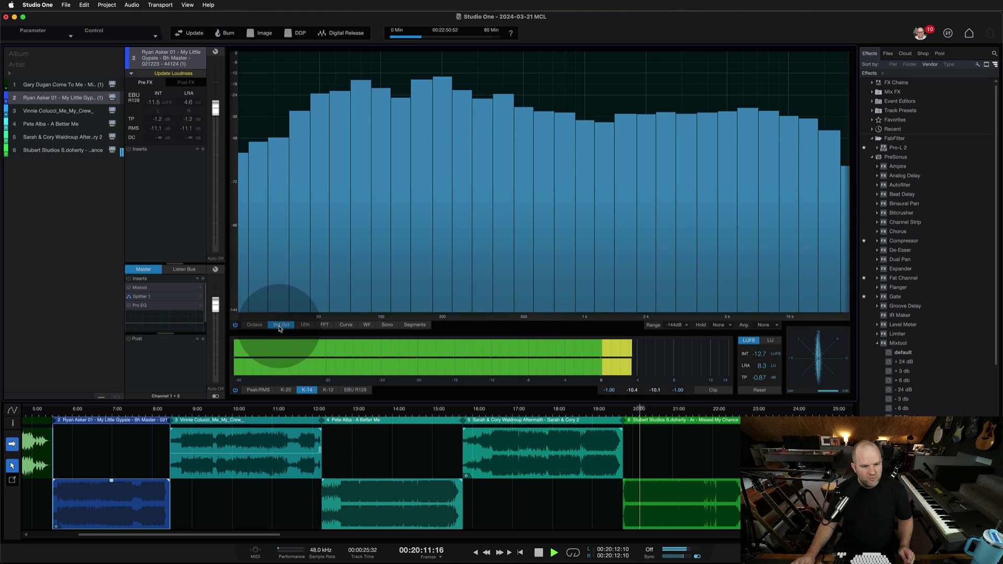
left_click(305, 325)
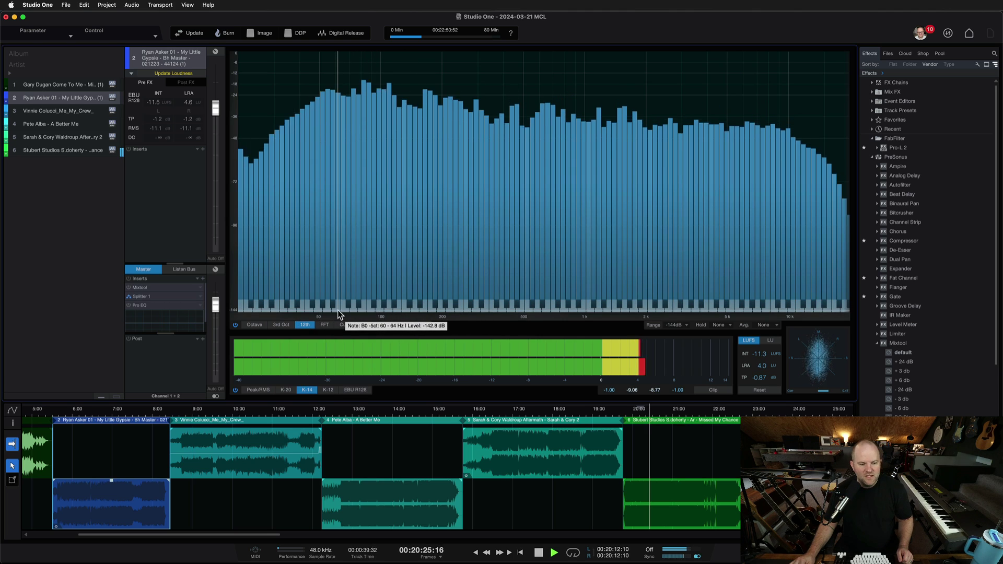
left_click(338, 307)
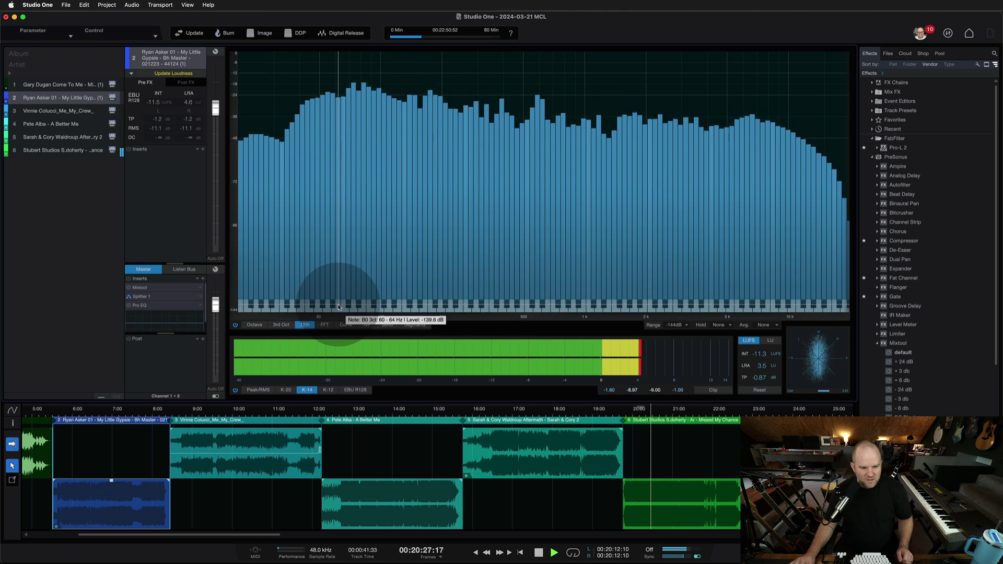
left_click_drag(338, 305, 326, 328)
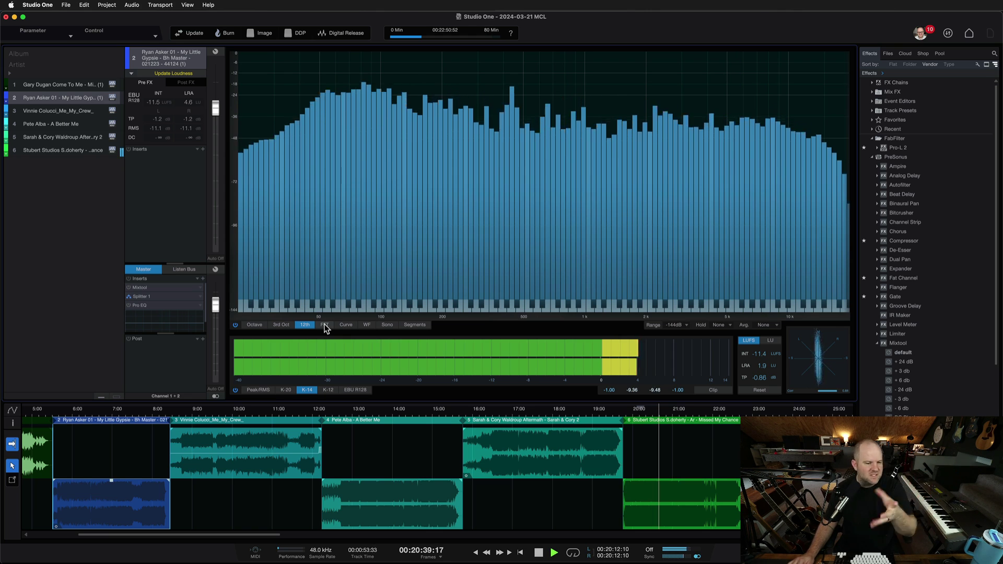
Step: Try the Curve, waterfall, sonogram and segment views, then settle on the filled FFT spectrum
left_click(325, 328)
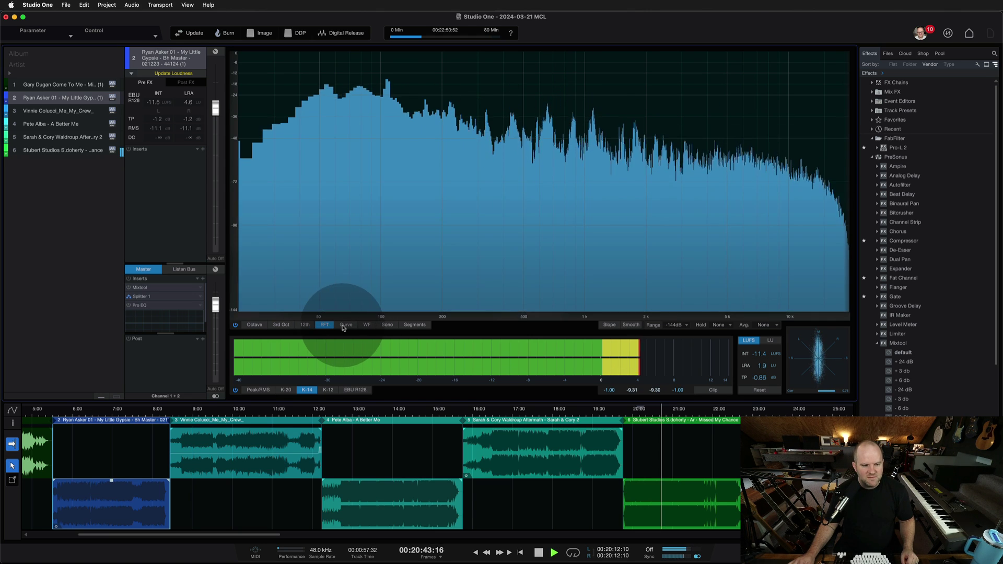
left_click(345, 325)
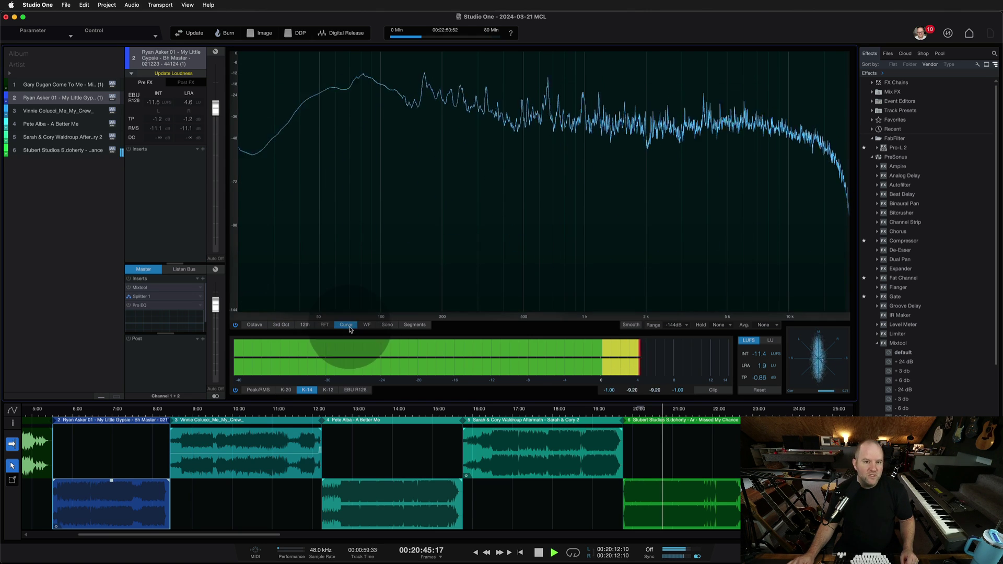
left_click(324, 325)
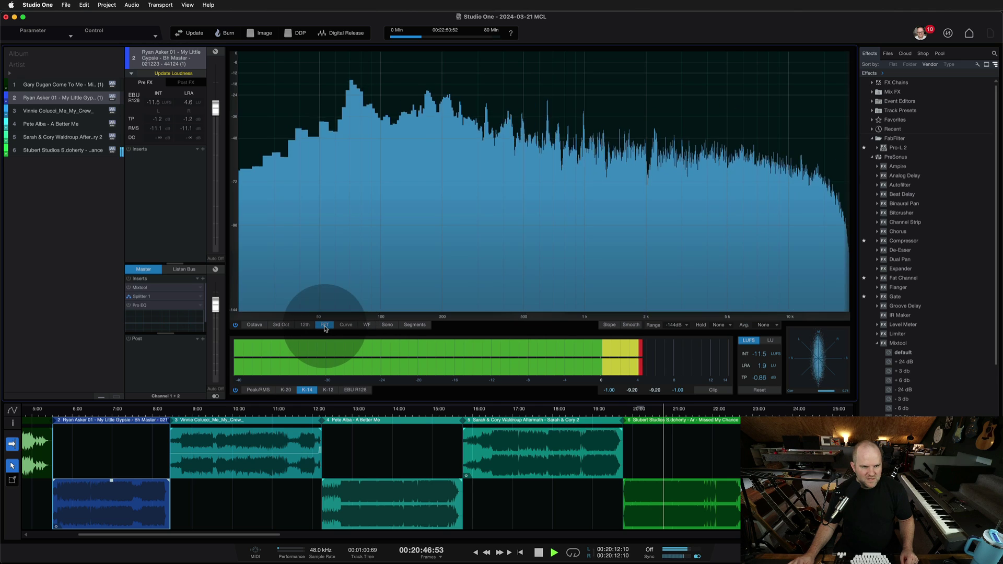
left_click(367, 325)
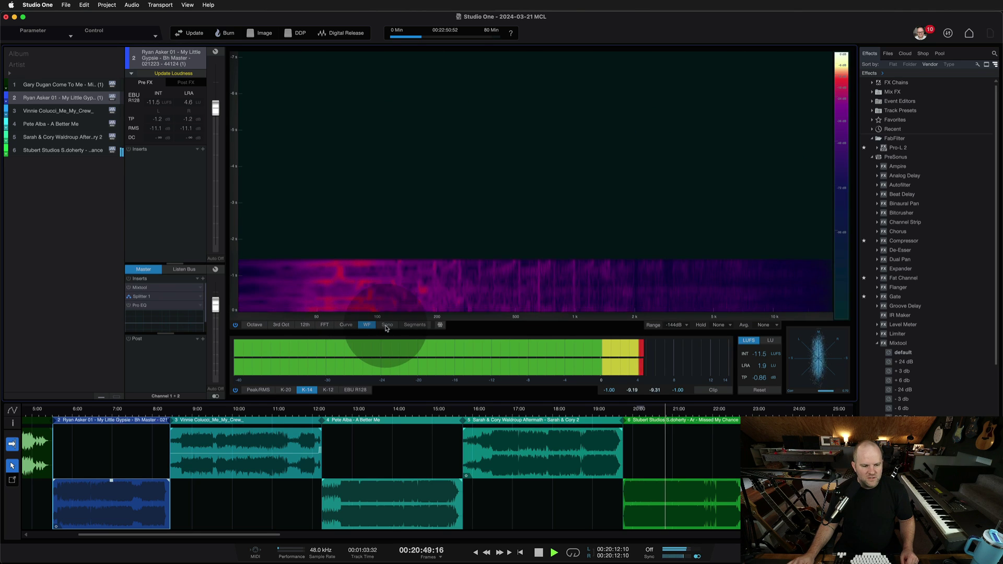
left_click(386, 325)
left_click(414, 325)
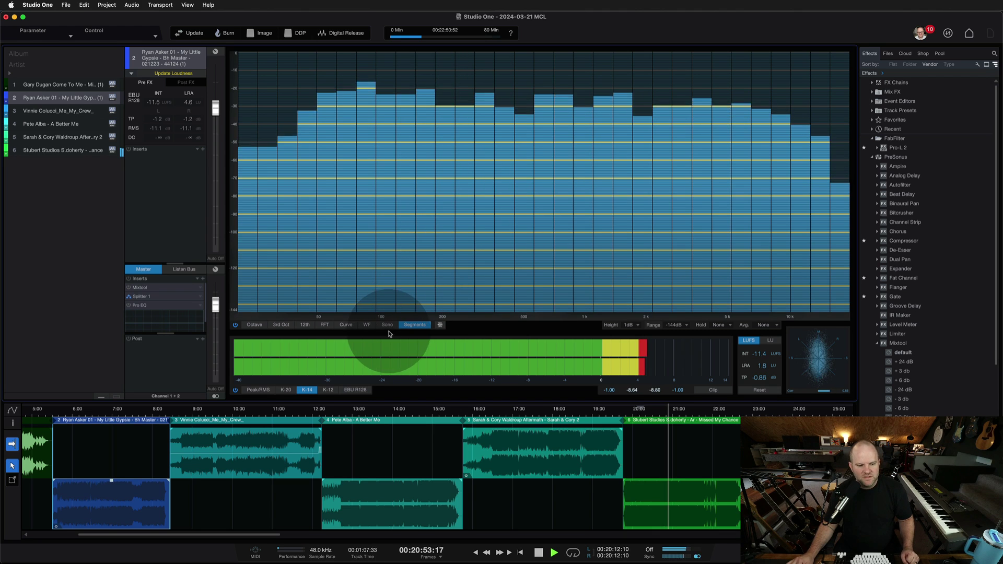
left_click(324, 325)
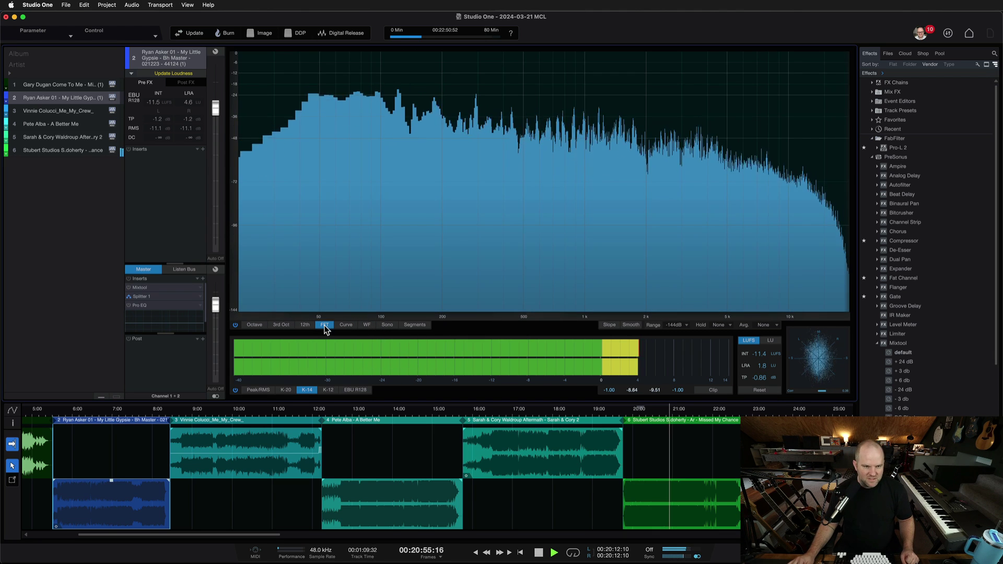
left_click(327, 326)
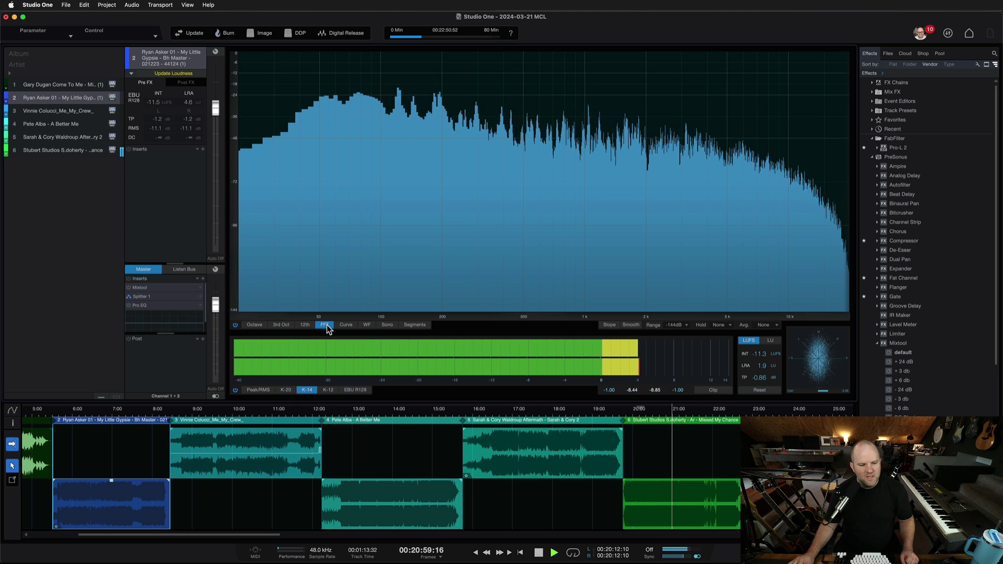
left_click(326, 326)
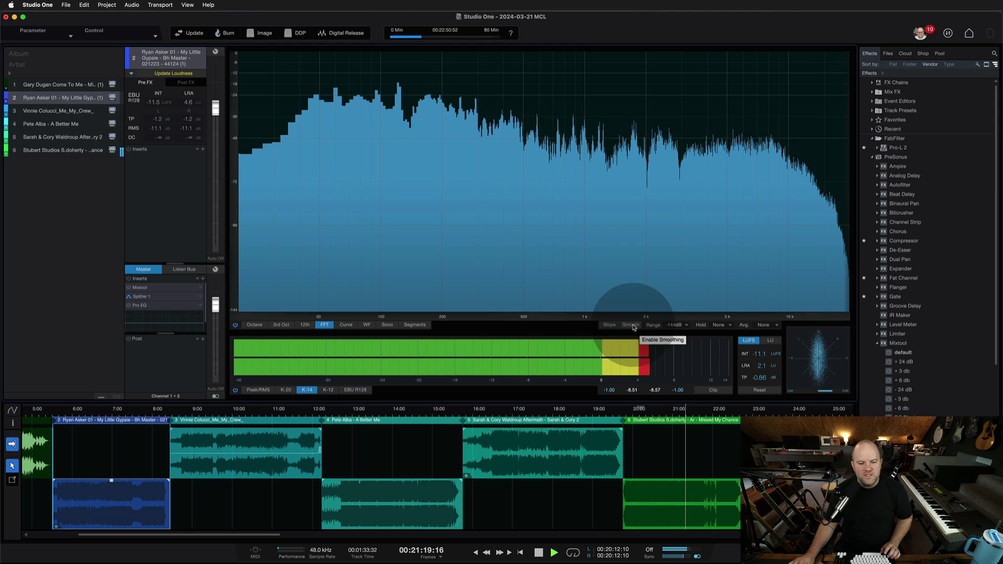
left_click(631, 325)
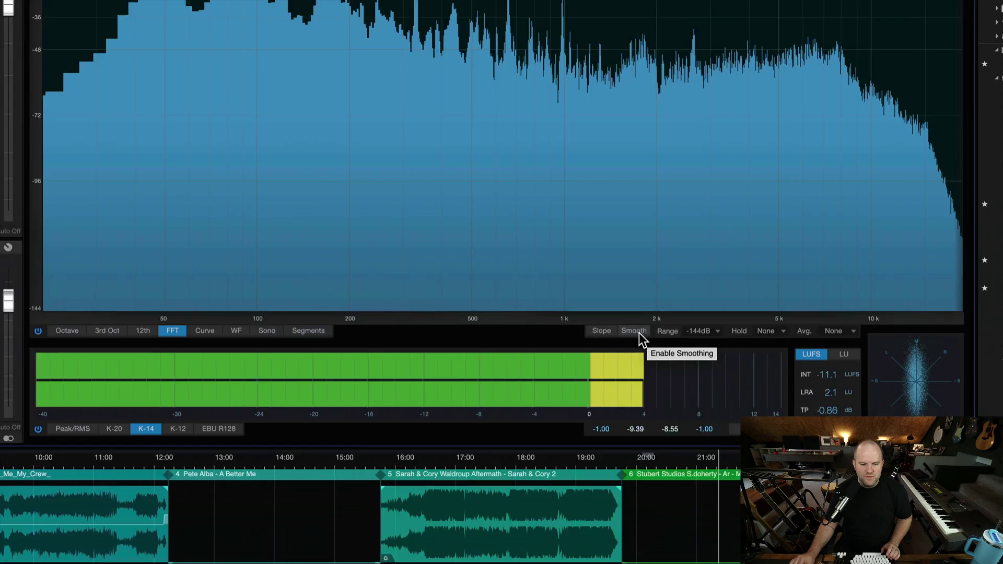
left_click(632, 325)
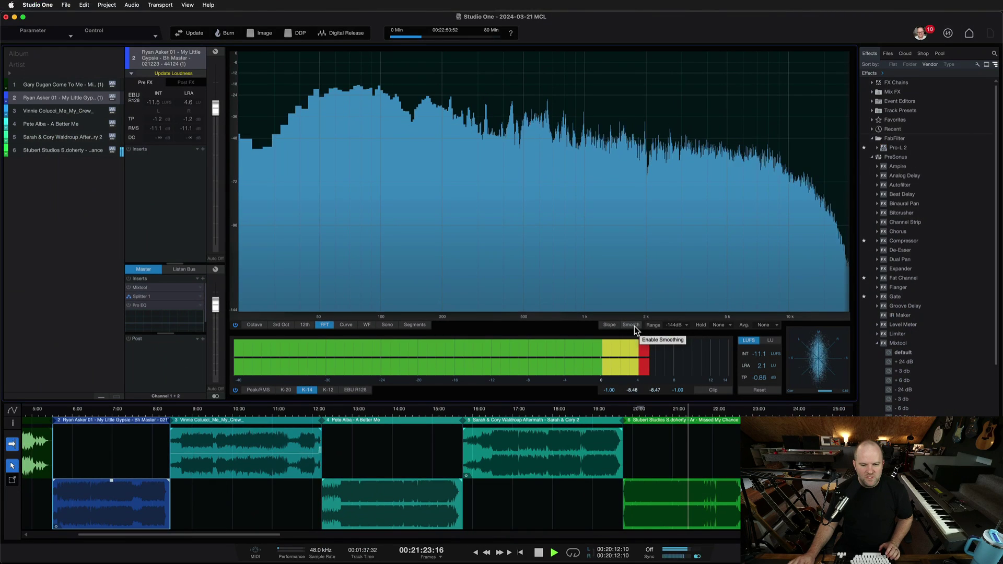
left_click(631, 325)
left_click(650, 327)
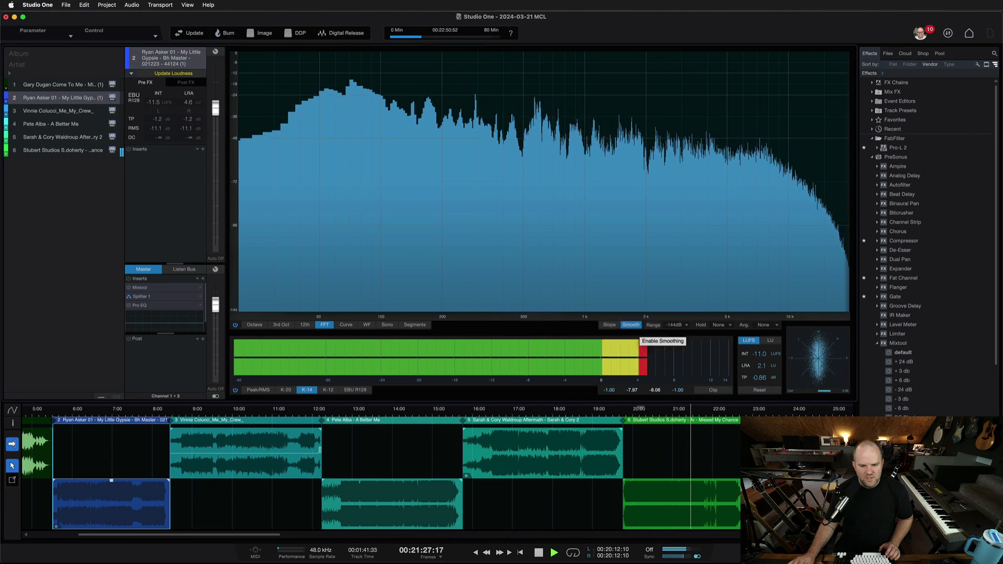
left_click(632, 325)
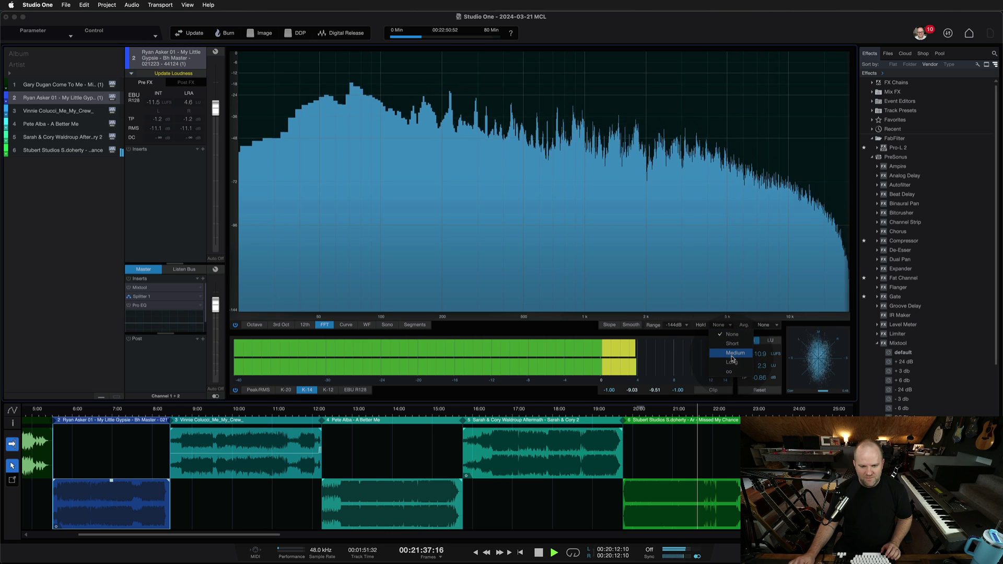
Step: Set the analyzer's peak hold to Medium and read the level around 4 kHz
left_click(733, 353)
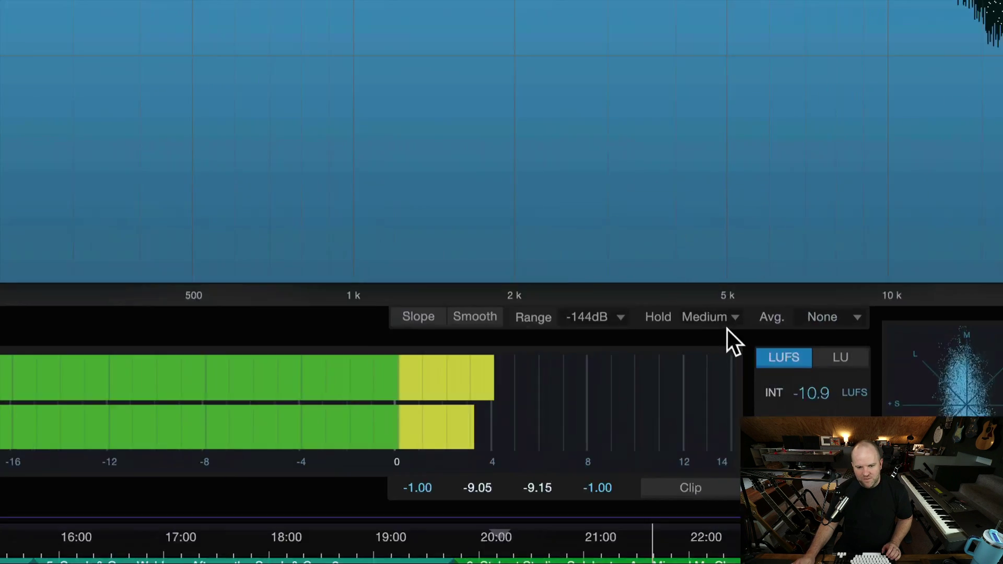
left_click(717, 325)
left_click(727, 400)
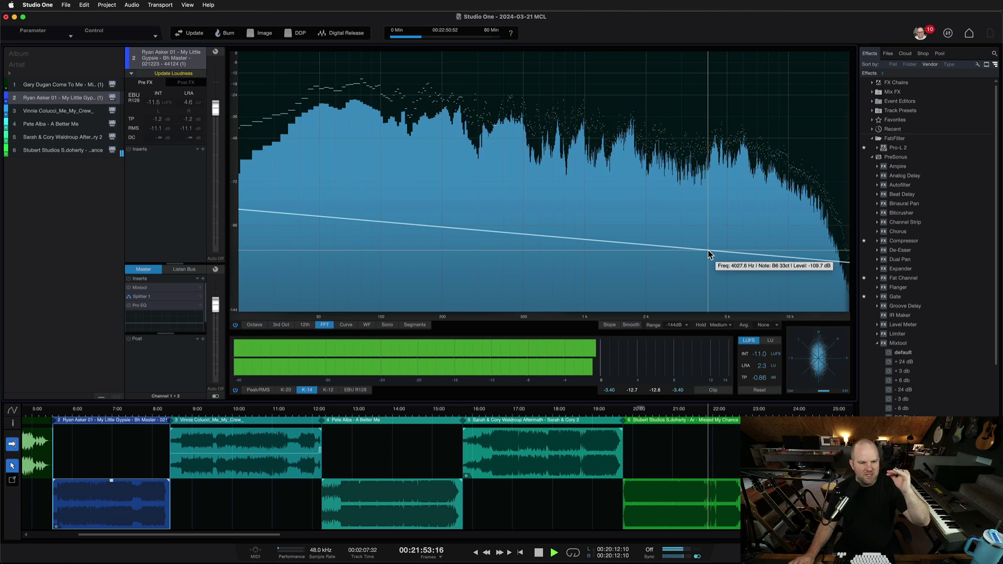
left_click(761, 187)
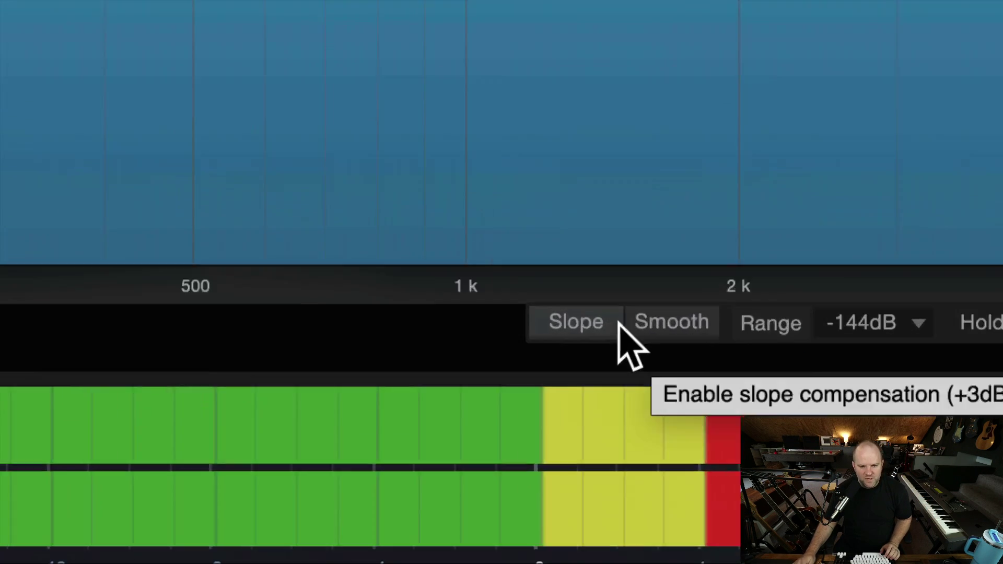
Step: Turn on spectrum smoothing, try Medium averaging then return it to None, and replay from 20:00
left_click(629, 326)
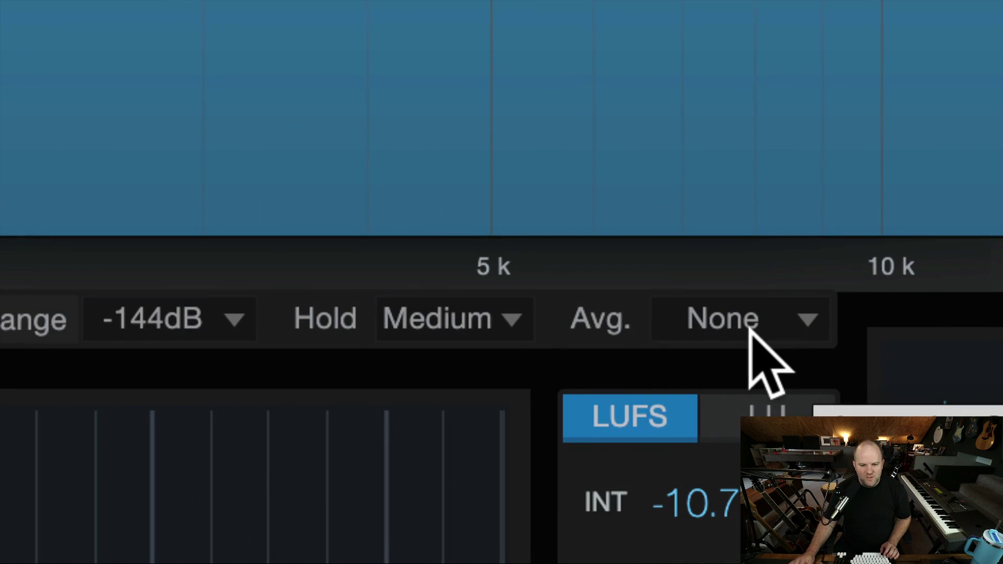
left_click(769, 328)
left_click(767, 354)
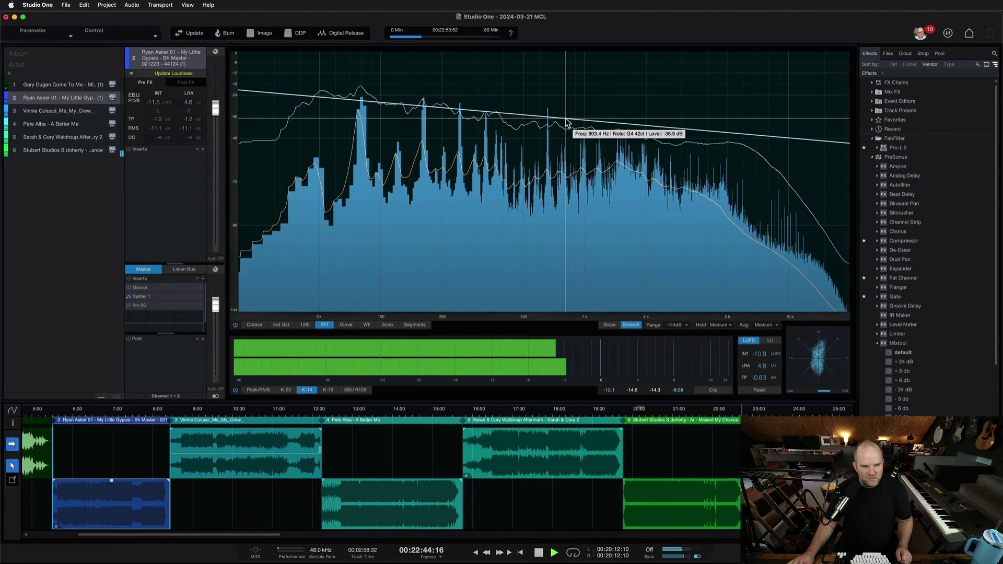
left_click(641, 413)
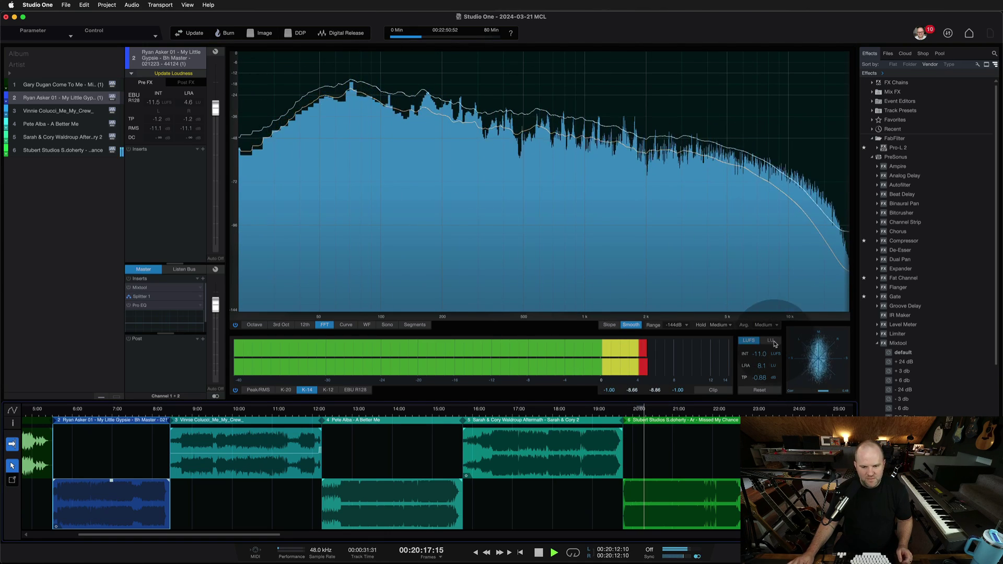
left_click(762, 324)
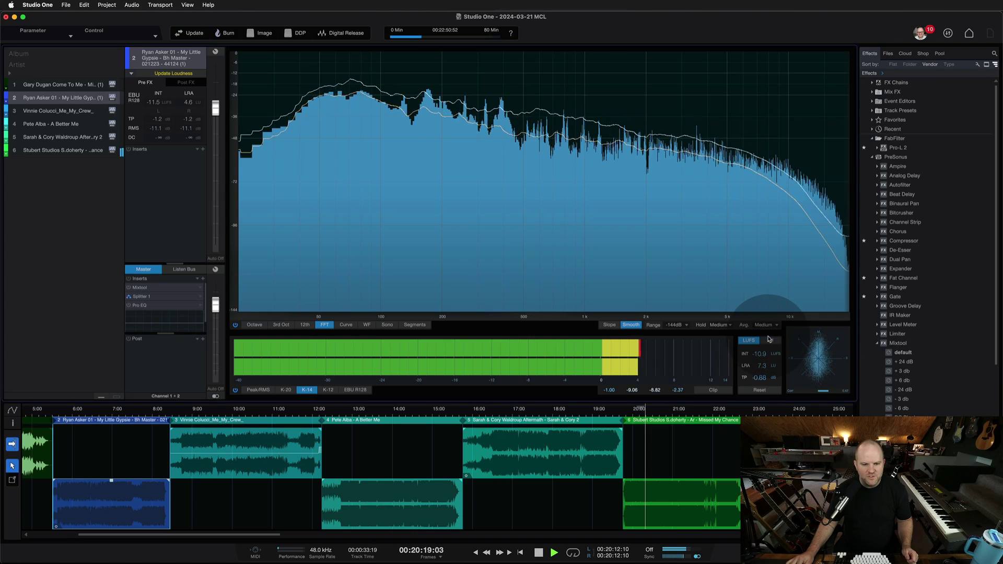
left_click(628, 326)
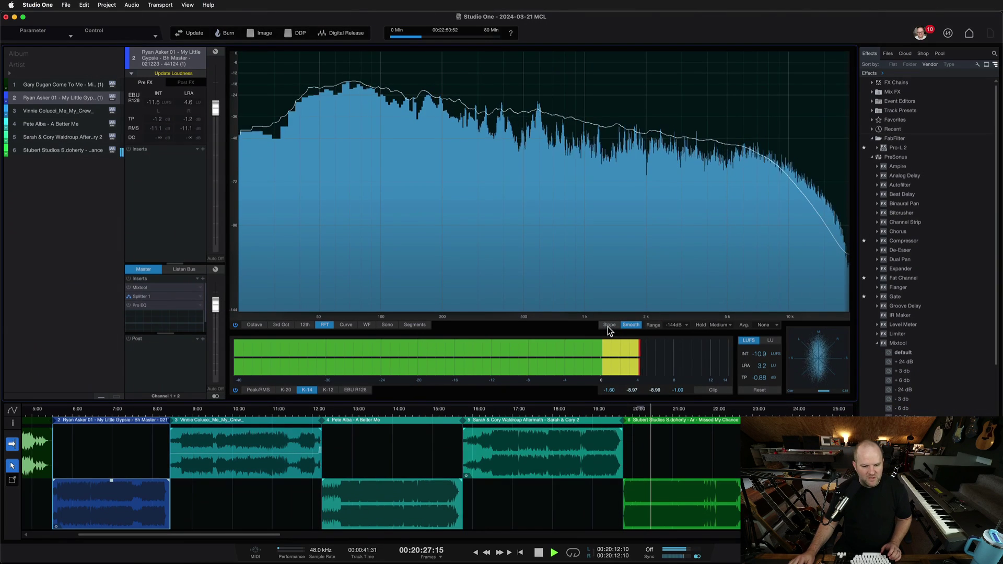
left_click(609, 325)
left_click(610, 325)
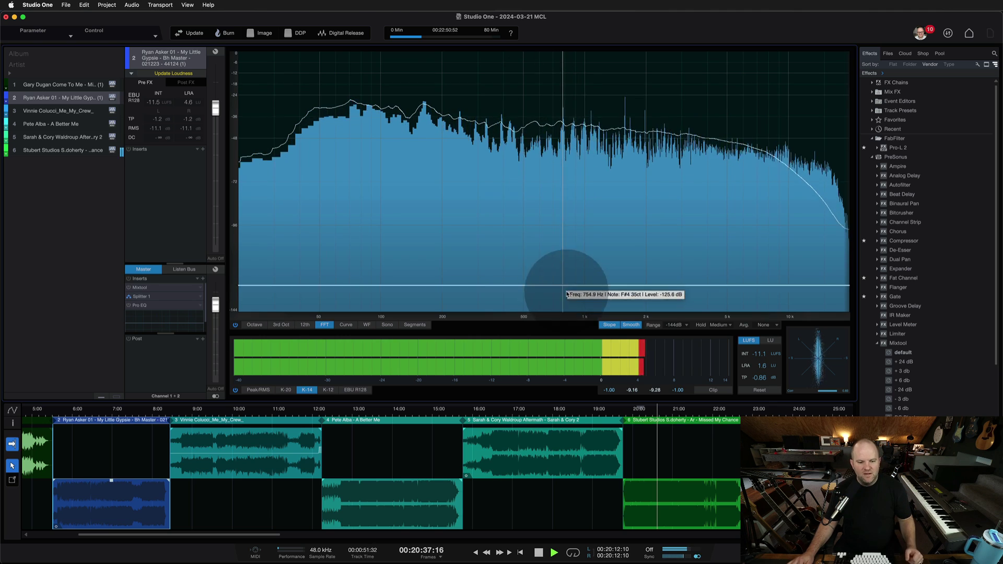
left_click(610, 325)
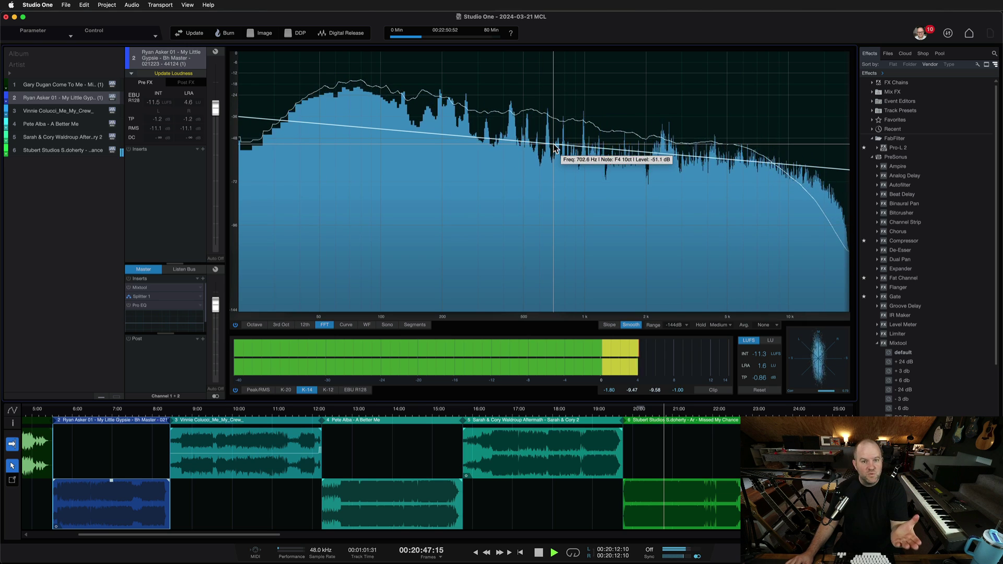
left_click(609, 324)
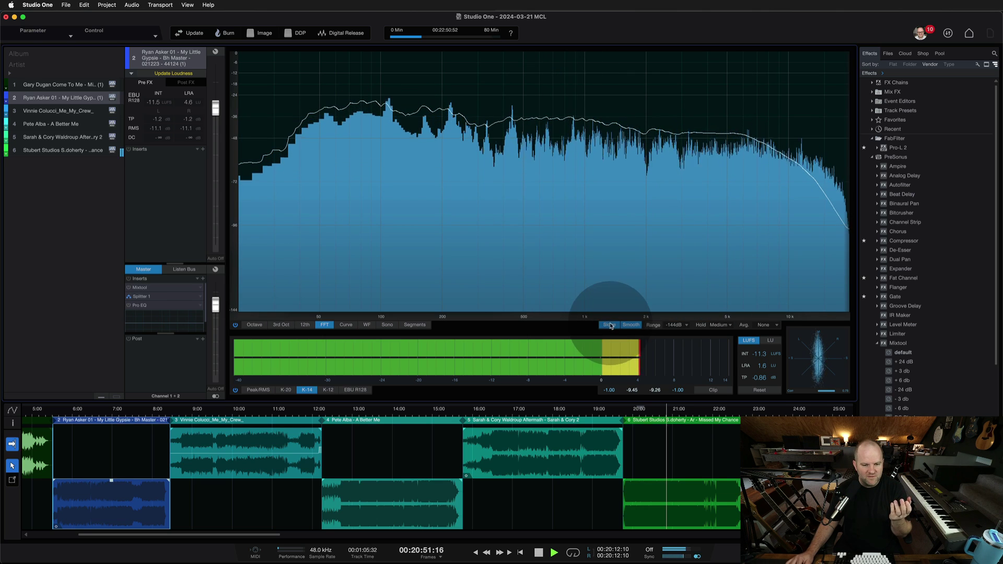
left_click(609, 325)
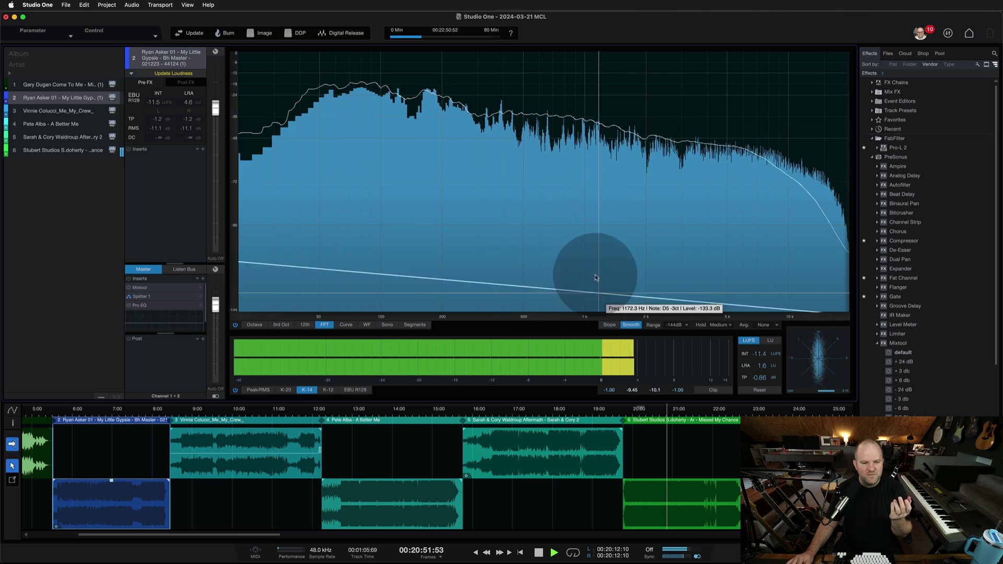
left_click(594, 132)
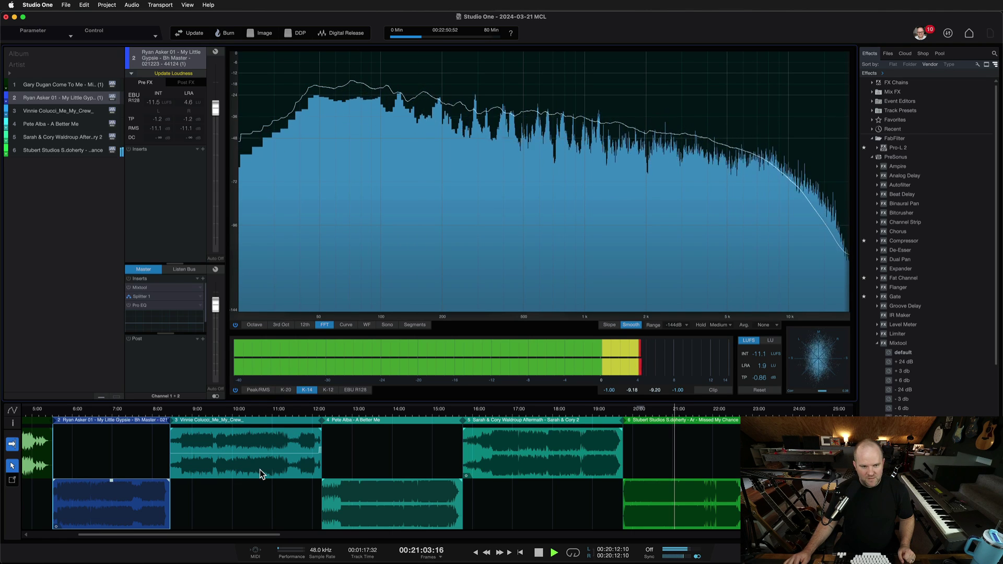
Step: Trace the spectrum to read peaks around 235 Hz and 170 Hz, then replay from about 17:30
left_click(470, 365)
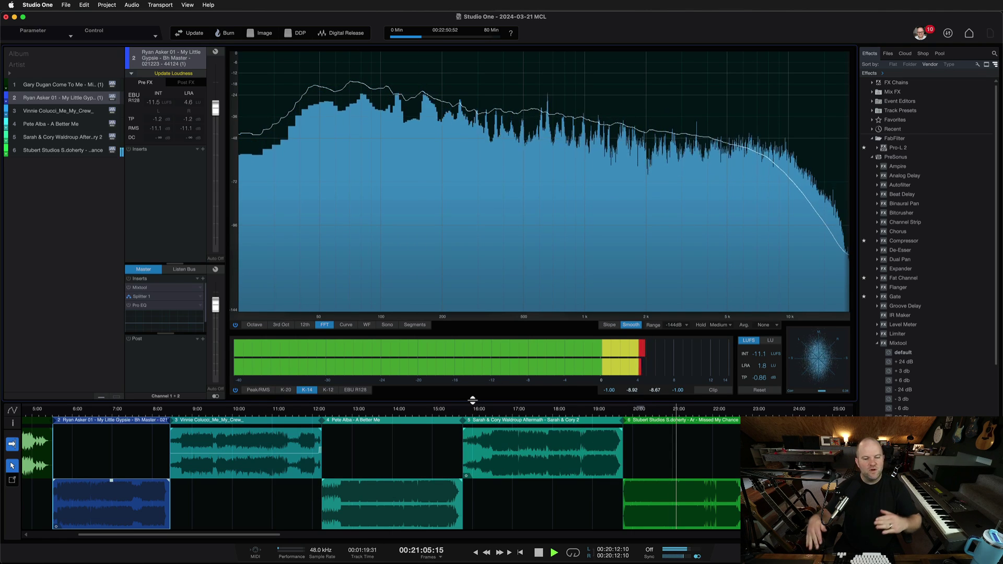
left_click_drag(528, 244, 456, 154)
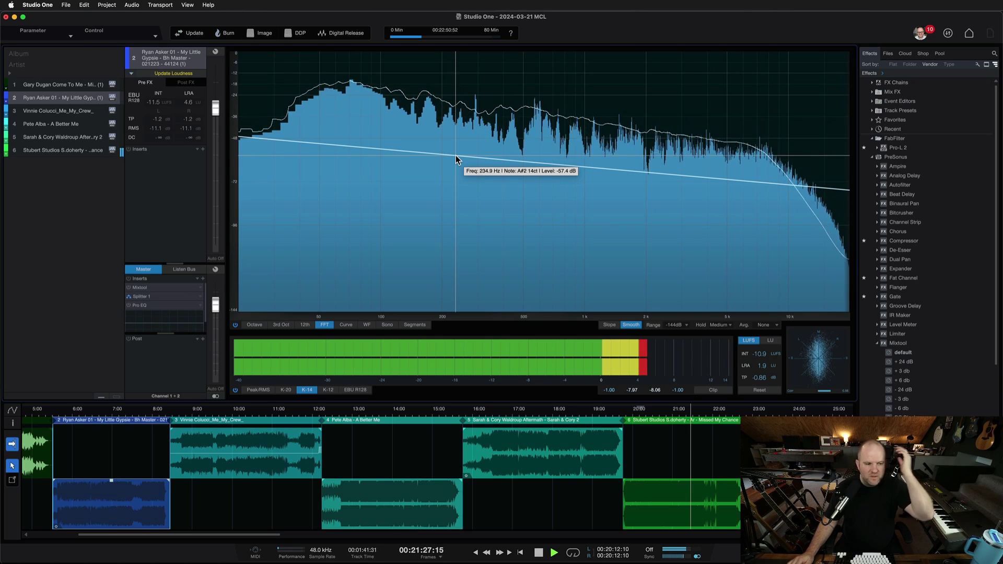
left_click_drag(460, 158, 511, 349)
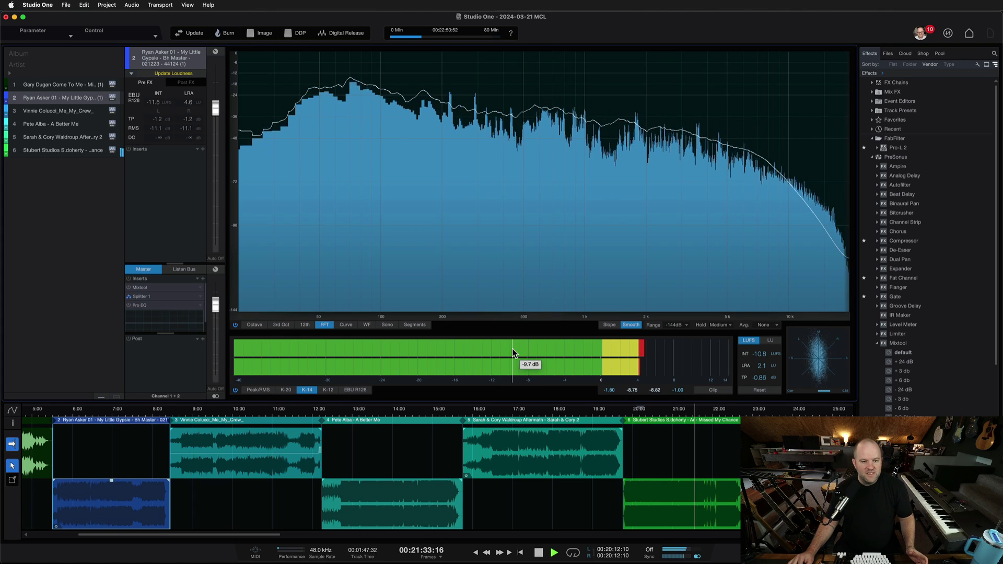
left_click_drag(512, 349, 666, 113)
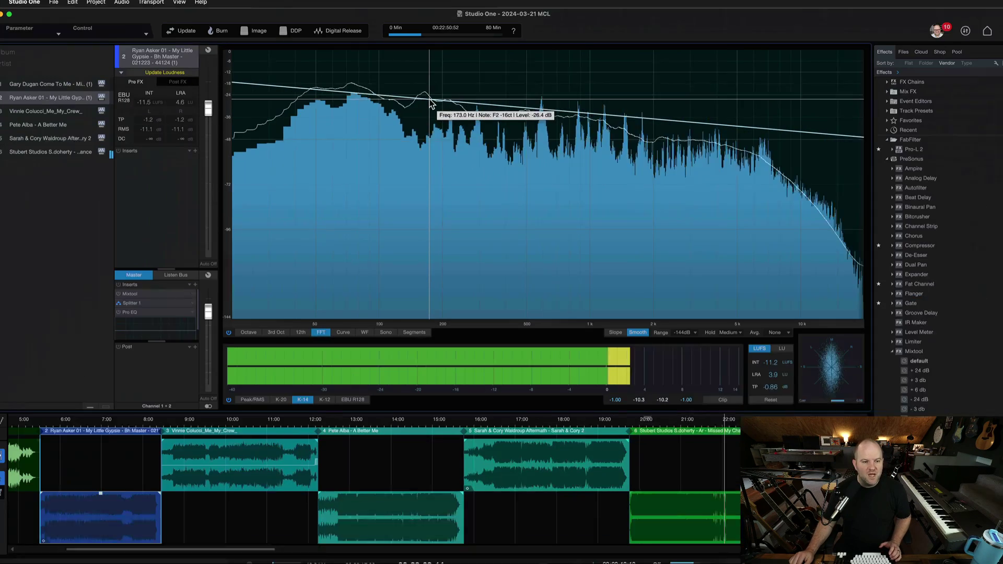
left_click(429, 102)
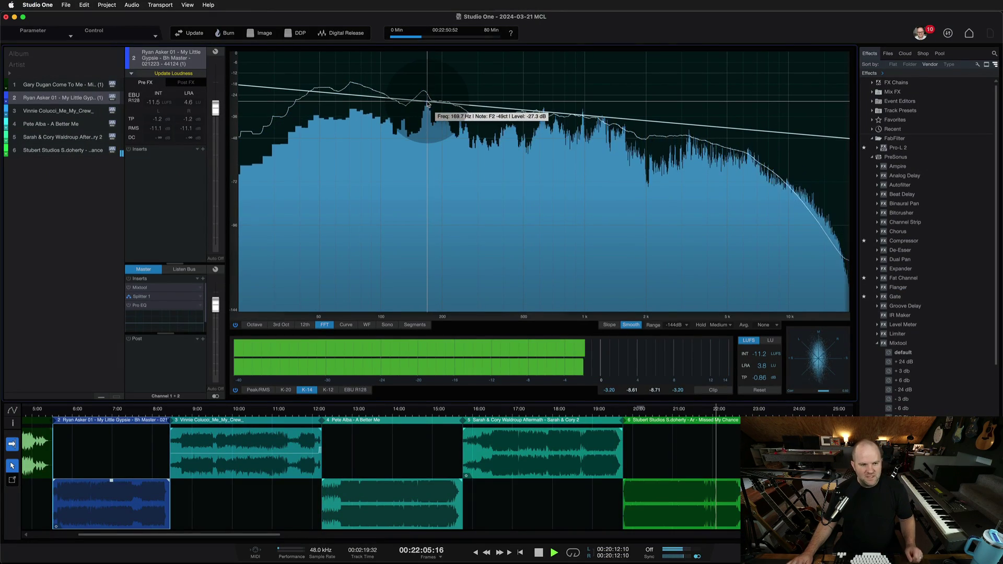
left_click(566, 433)
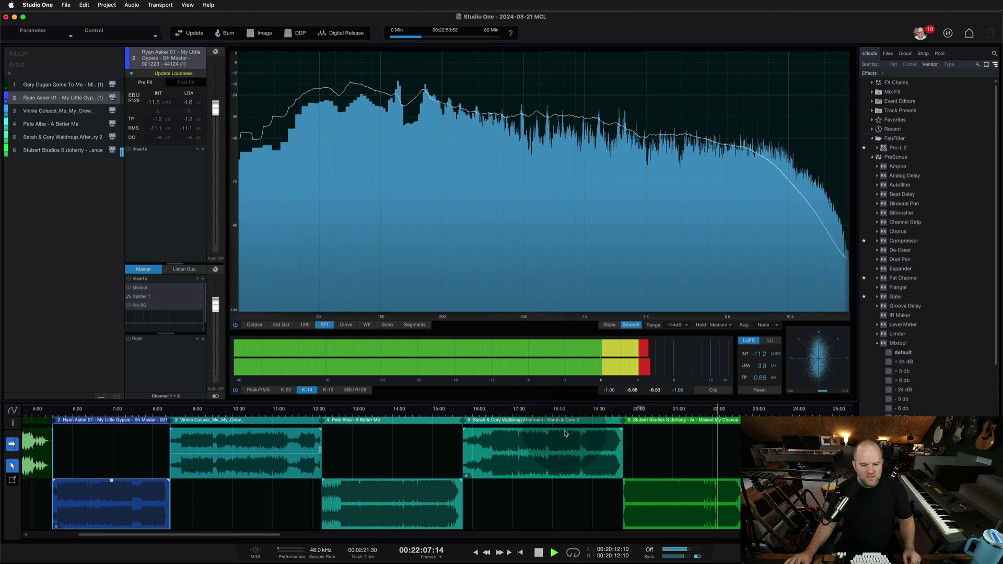
left_click(534, 413)
Step: Move the playhead back and scroll the timeline left to Come To Me, around 3:54
left_click(262, 411)
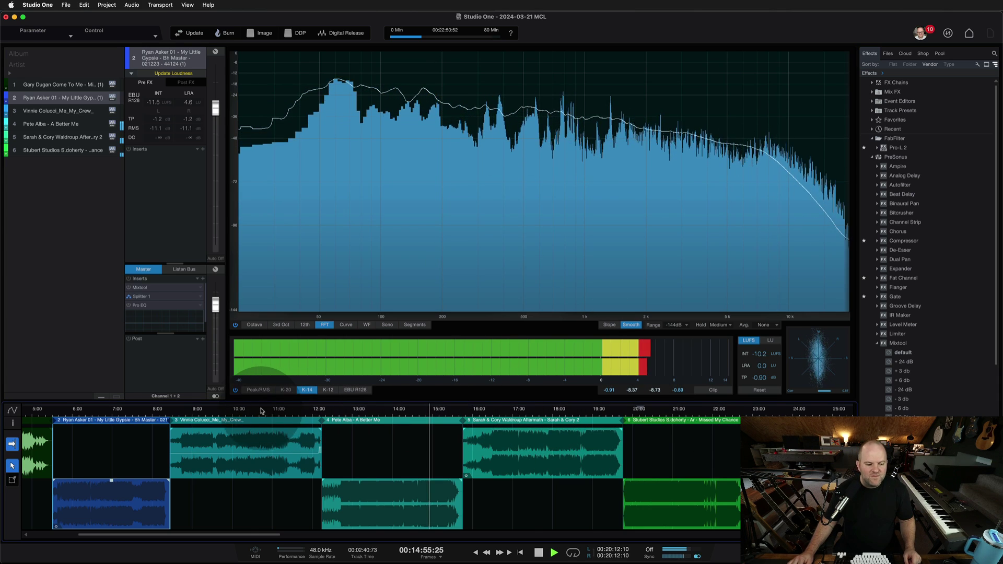
scroll(274, 450, "left", 5)
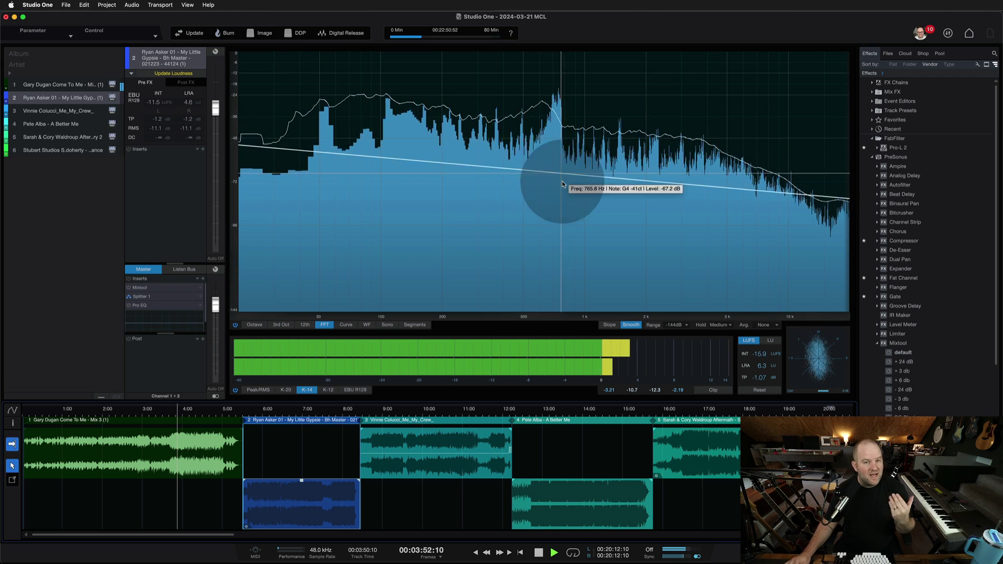
Step: Play from 7:00, then jump ahead to the last song near 21:08
left_click(302, 415)
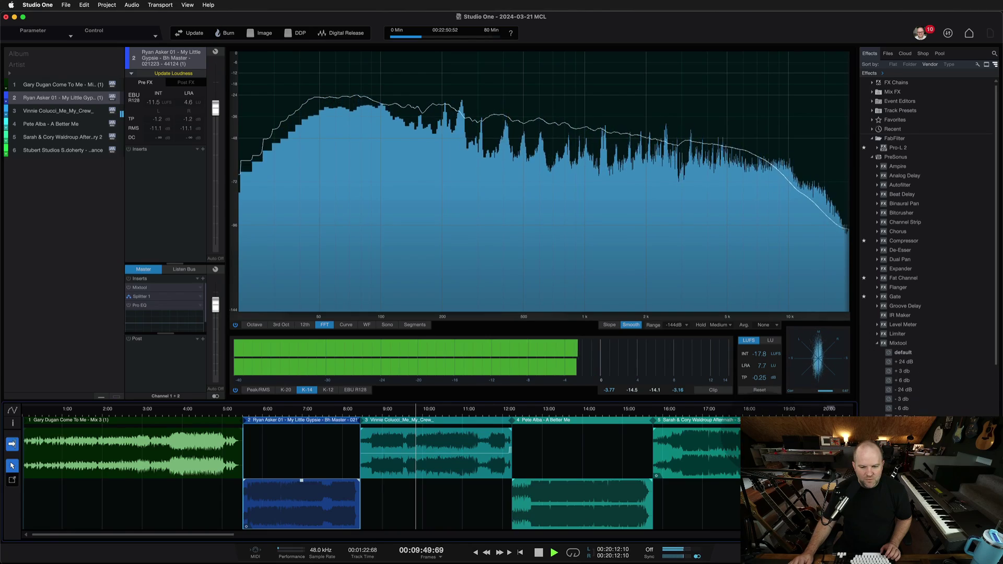
key("Right")
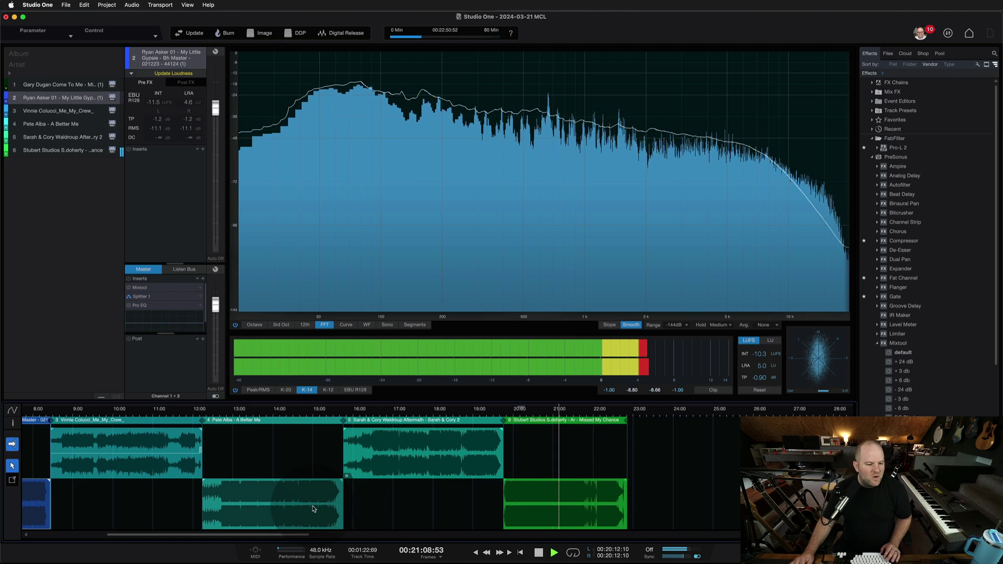
Step: Select the A Better Me clip in the lower lane to show its -10.6 LUFS loudness
left_click(315, 510)
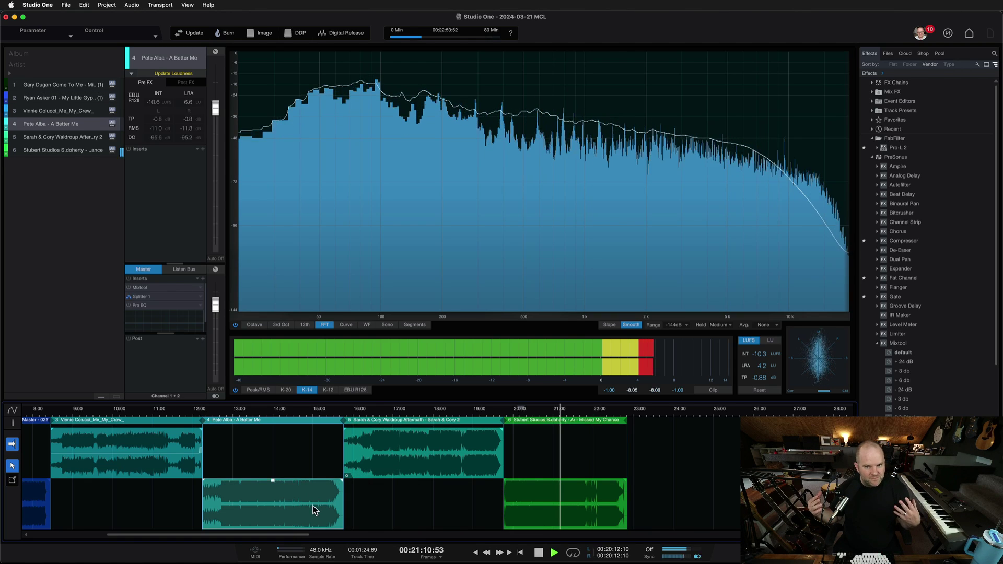